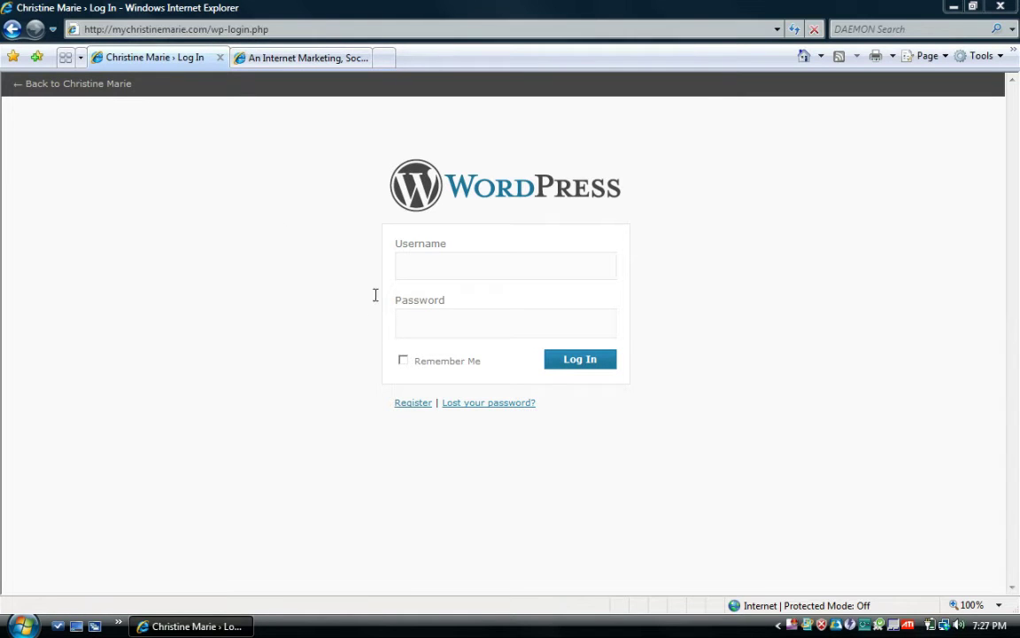
# Log in to the WordPress admin with the saved username and the account password.
pyautogui.click(430, 269)
pyautogui.write('C')
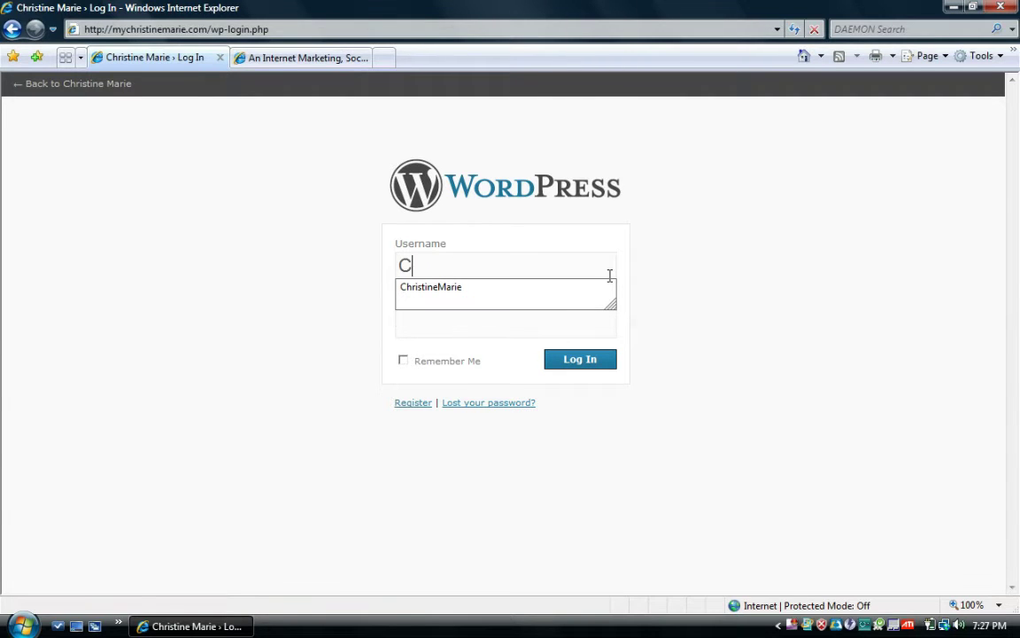
pyautogui.write('hristineMarie')
pyautogui.press('Tab')
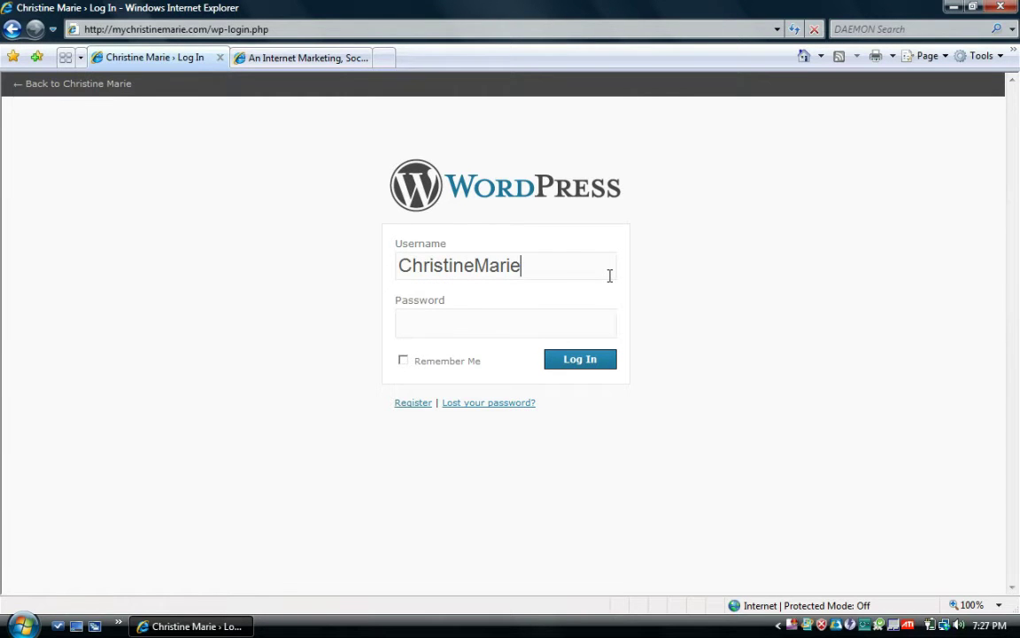
pyautogui.write('*********')
pyautogui.click(583, 363)
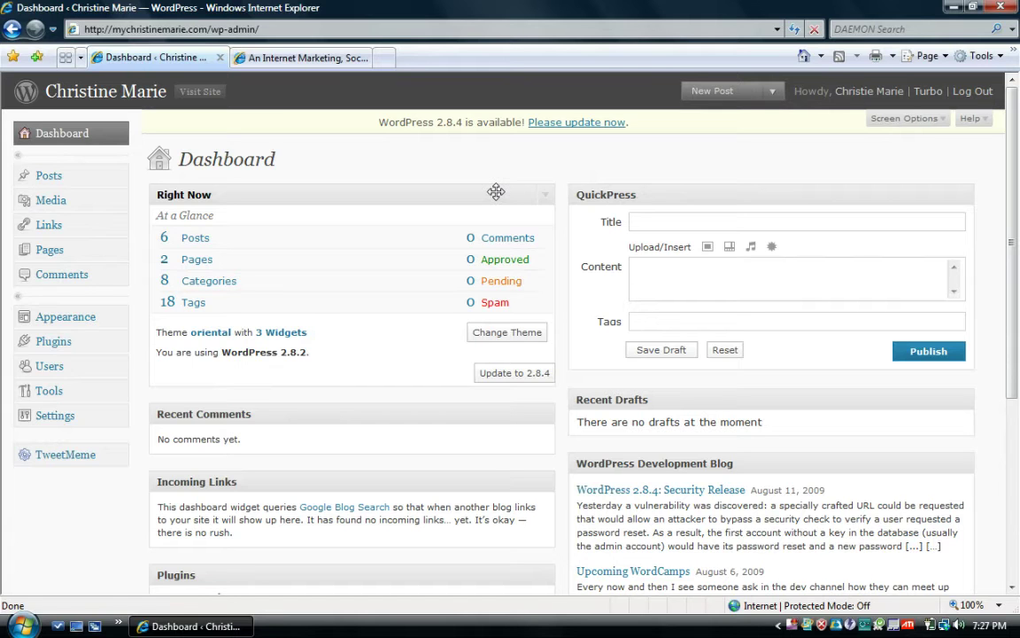
# Expand the Appearance menu in the Dashboard's admin sidebar.
pyautogui.click(119, 318)
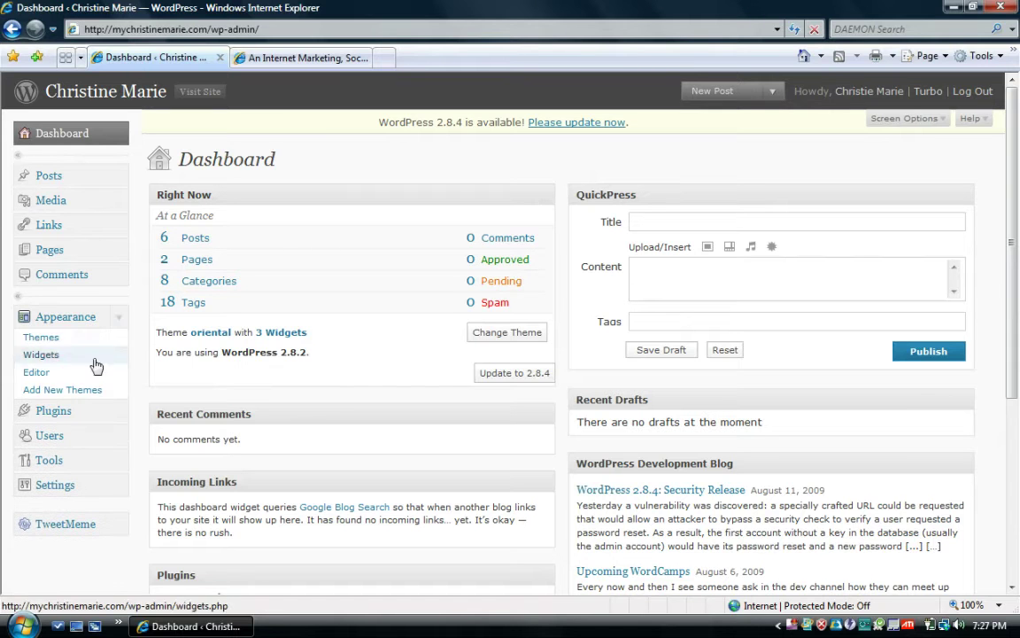
# On the Add New Themes page, search the theme directory for 'blue'.
pyautogui.click(65, 397)
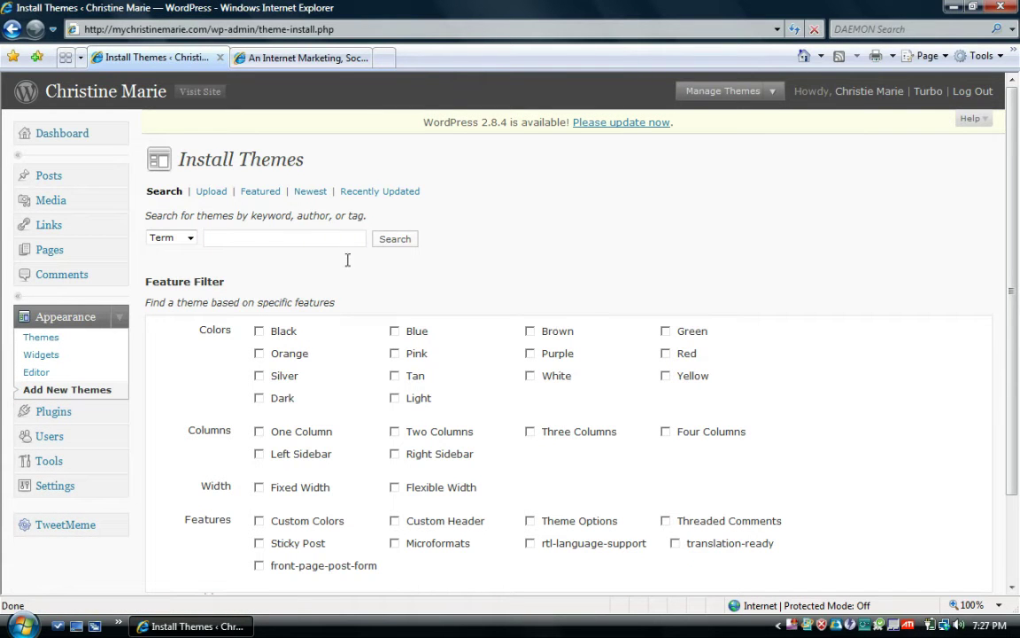
pyautogui.click(341, 239)
pyautogui.scroll(-3, 344, 244)
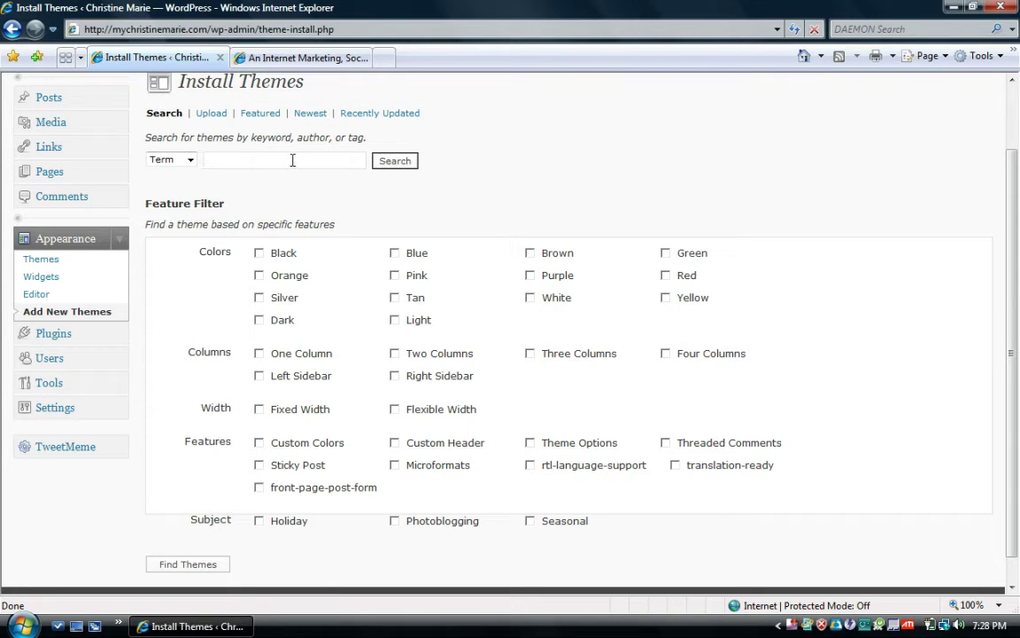
pyautogui.write('blue')
pyautogui.click(387, 163)
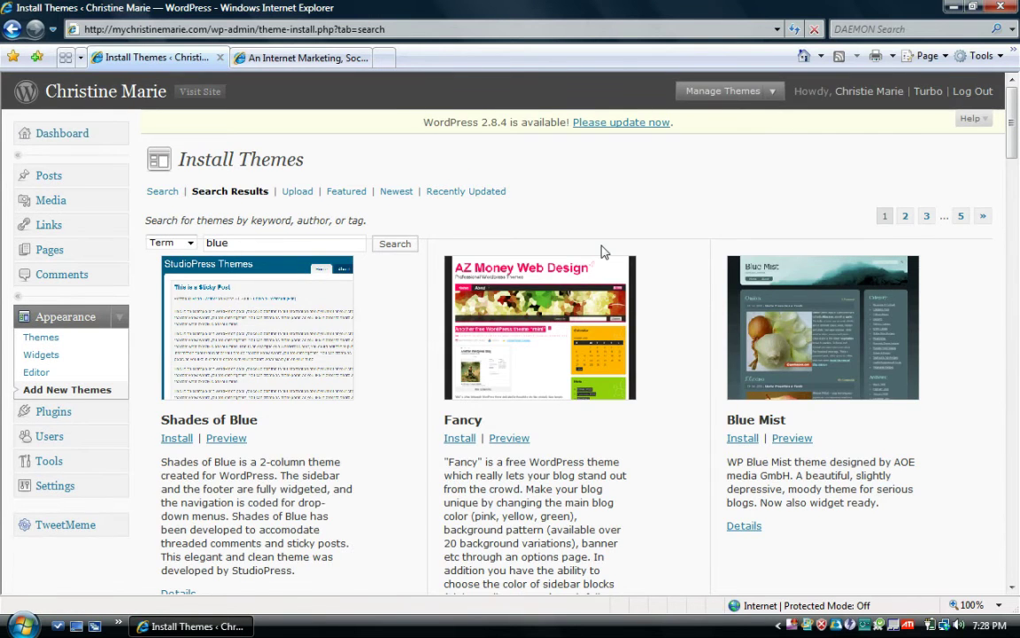
pyautogui.scroll(-3, 602, 251)
pyautogui.scroll(-2, 601, 244)
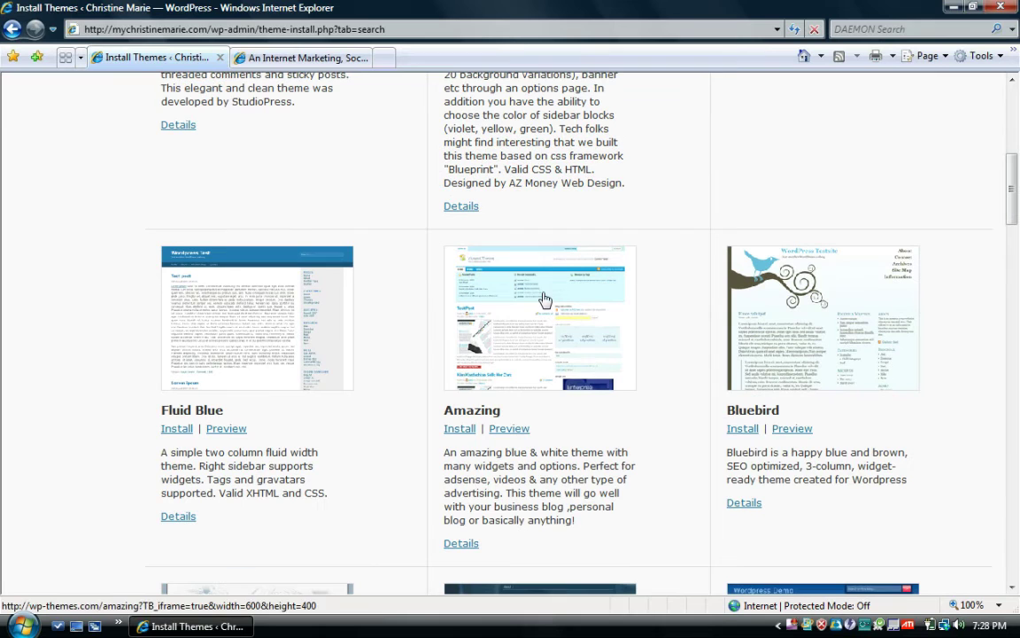
# Start installing the Amazing theme, cancel it, and return to the installed themes.
pyautogui.click(459, 429)
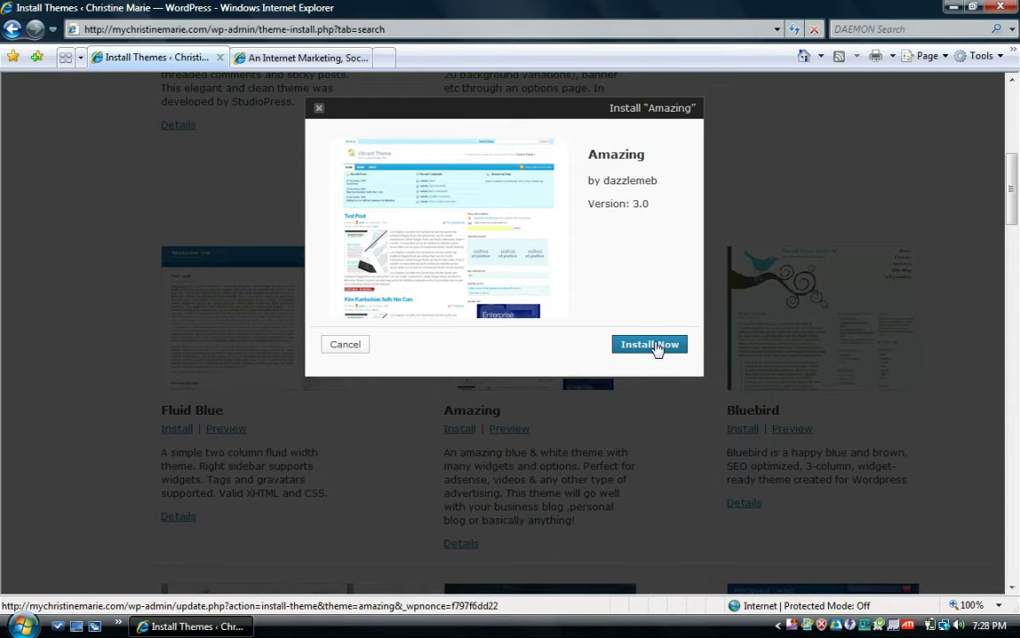
pyautogui.click(335, 350)
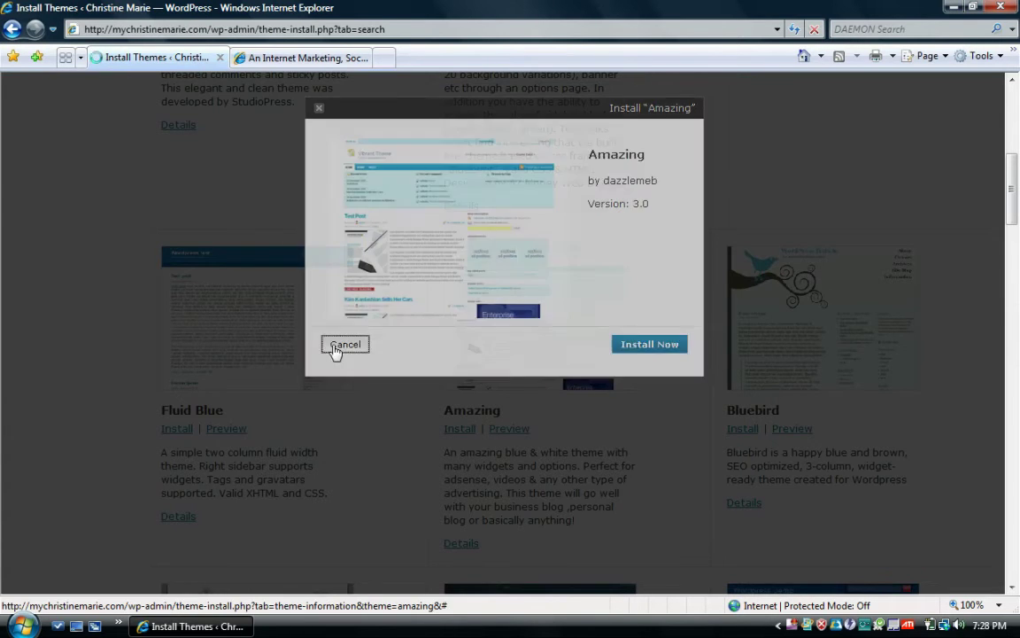
pyautogui.scroll(5, 403, 349)
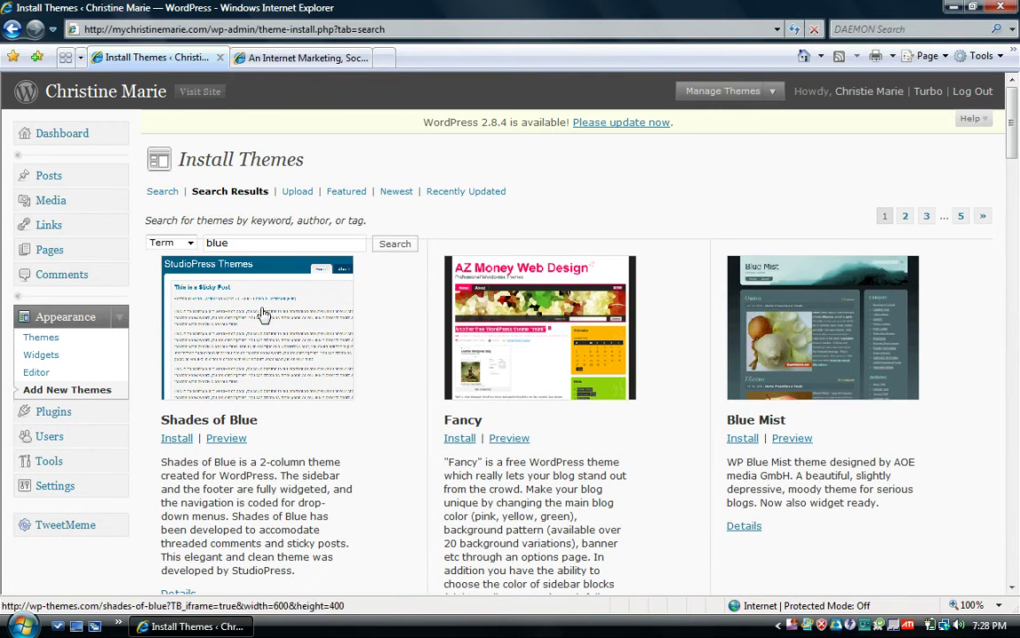
pyautogui.click(46, 339)
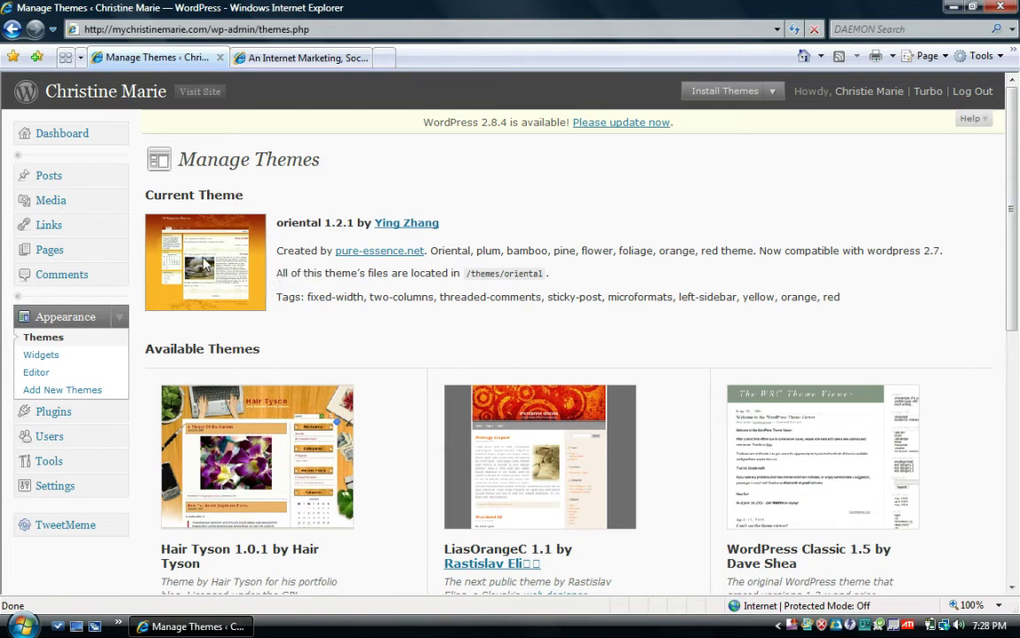
# Collapse Appearance, expand Settings, and open the Permalinks settings page.
pyautogui.click(122, 321)
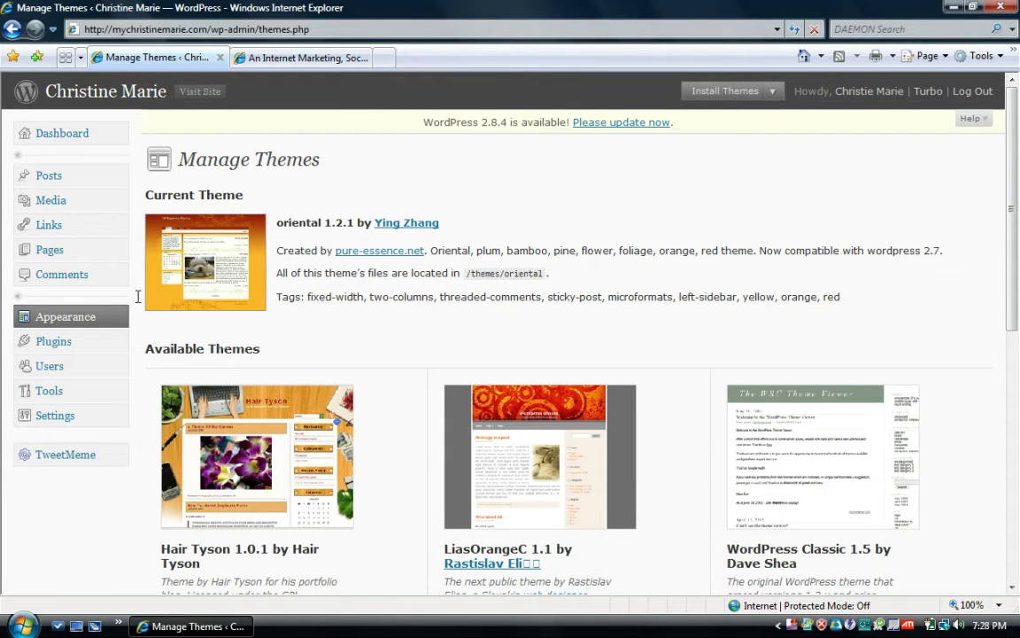
pyautogui.scroll(-2, 136, 301)
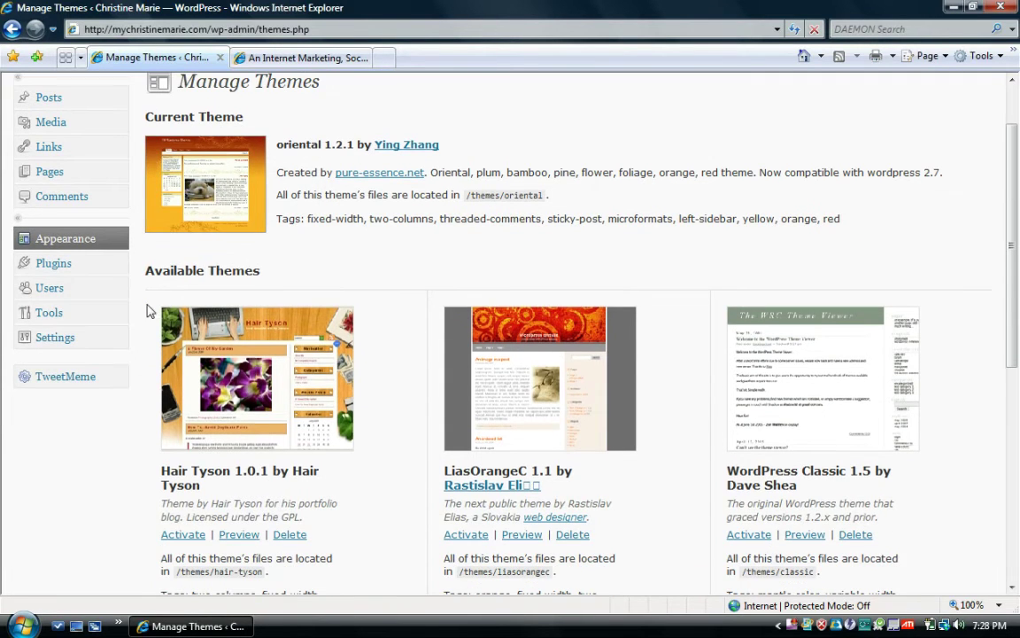
pyautogui.click(122, 345)
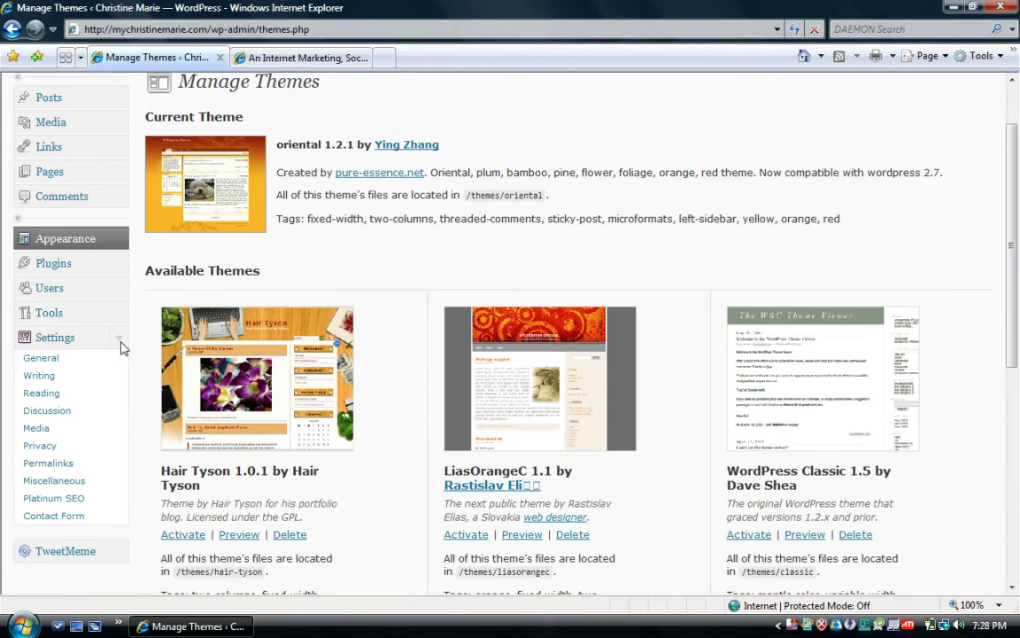
pyautogui.click(52, 465)
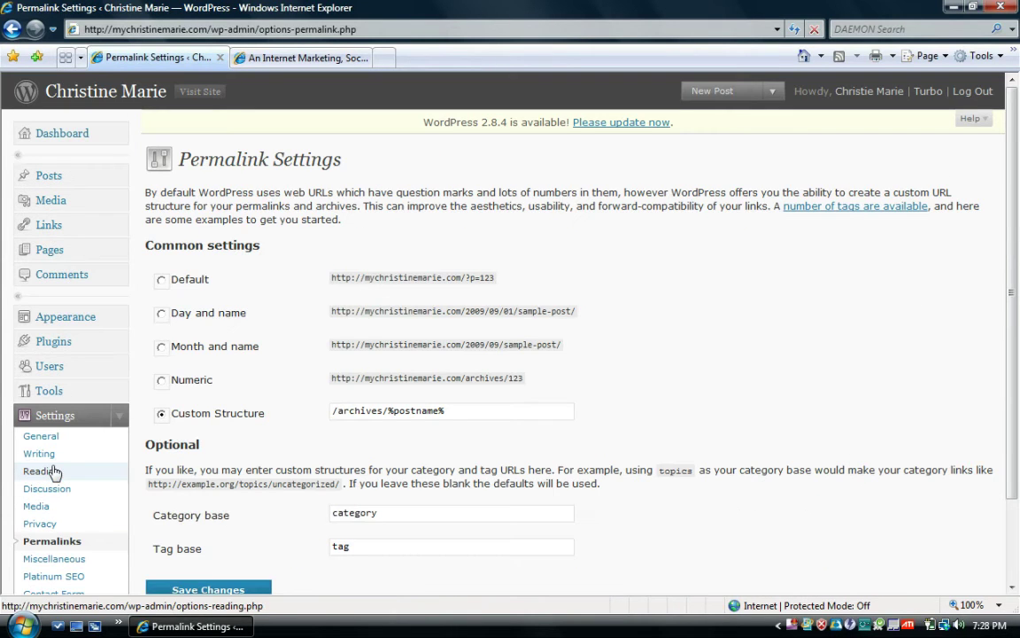
# Scroll down the Permalink Settings to the /archives/%postname% custom structure and category/tag bases.
pyautogui.scroll(-2, 521, 329)
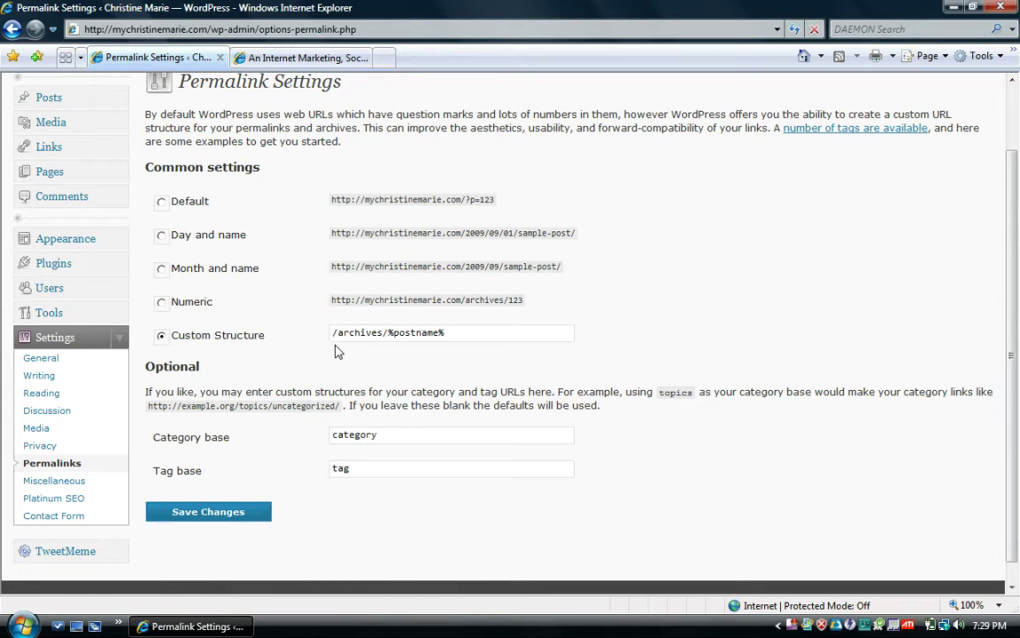
pyautogui.click(334, 332)
pyautogui.write('/')
pyautogui.moveTo(383, 332); pyautogui.dragTo(451, 336)
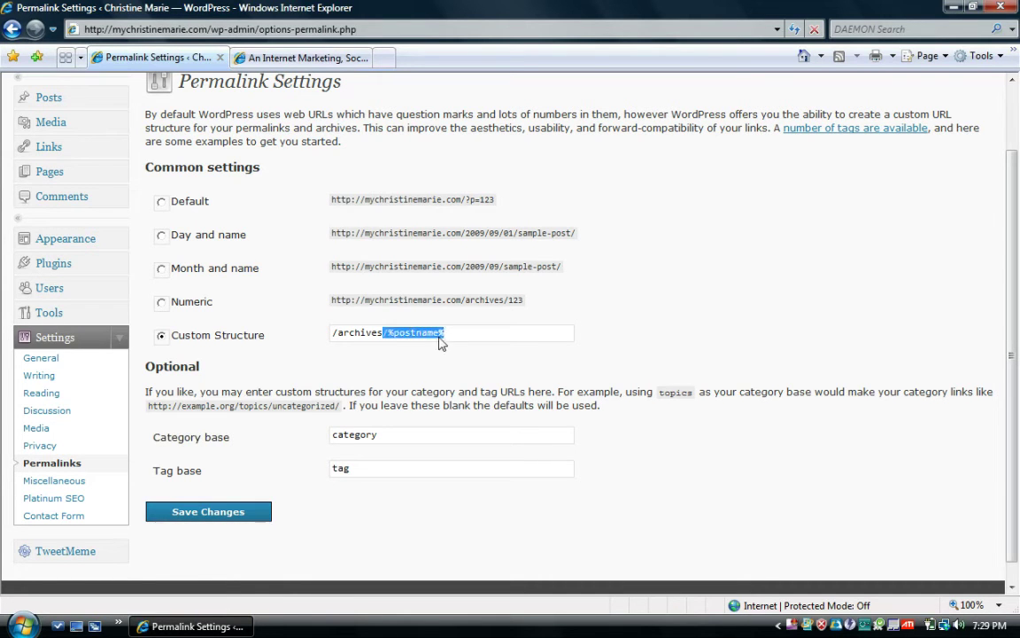
pyautogui.click(438, 346)
pyautogui.scroll(-1, 277, 399)
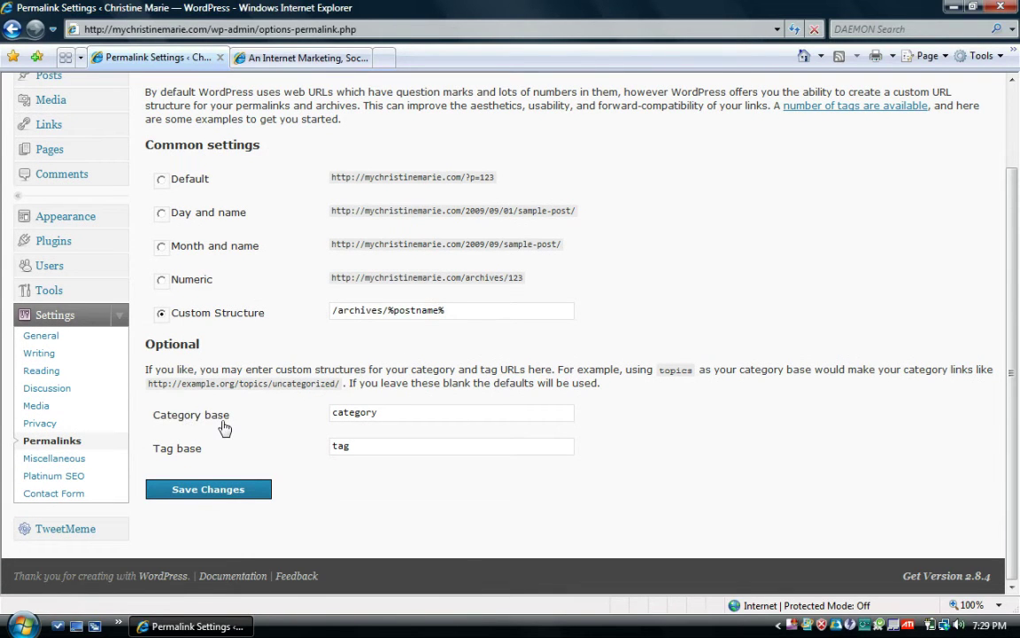
pyautogui.click(343, 446)
pyautogui.doubleClick(334, 412)
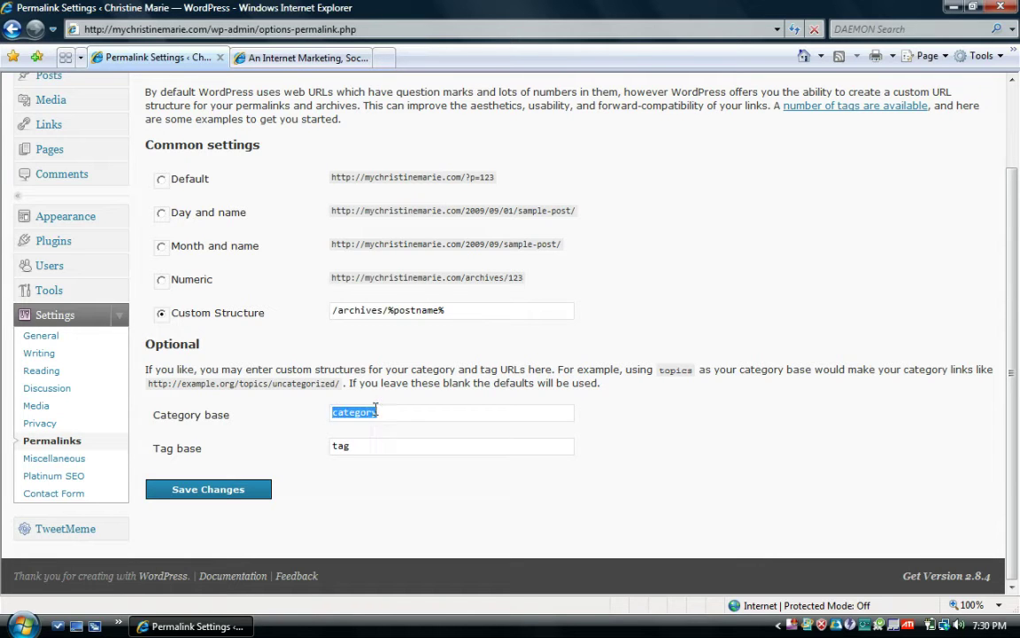
pyautogui.doubleClick(335, 447)
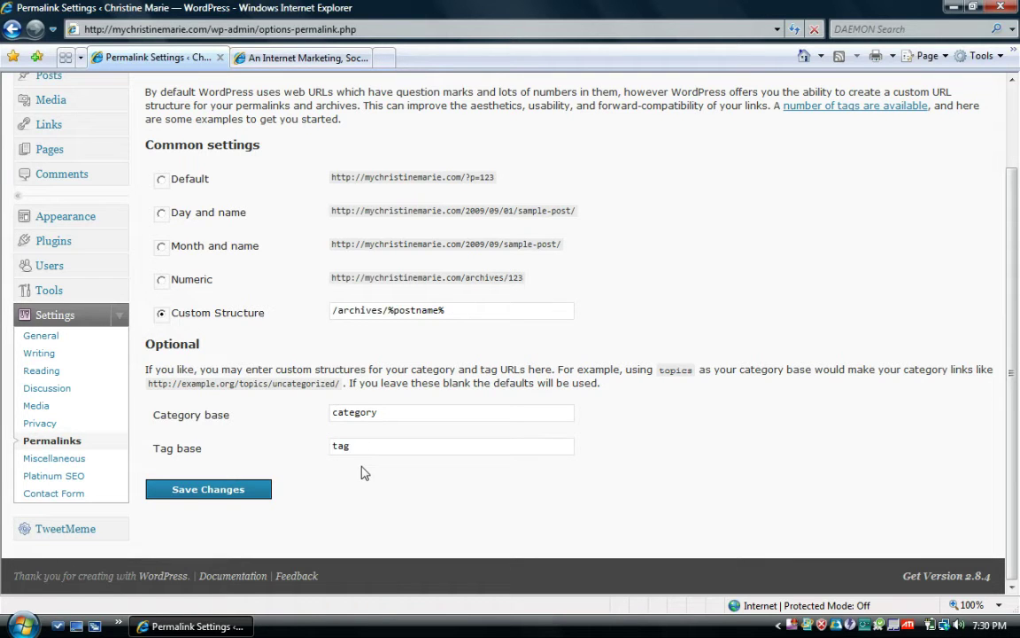
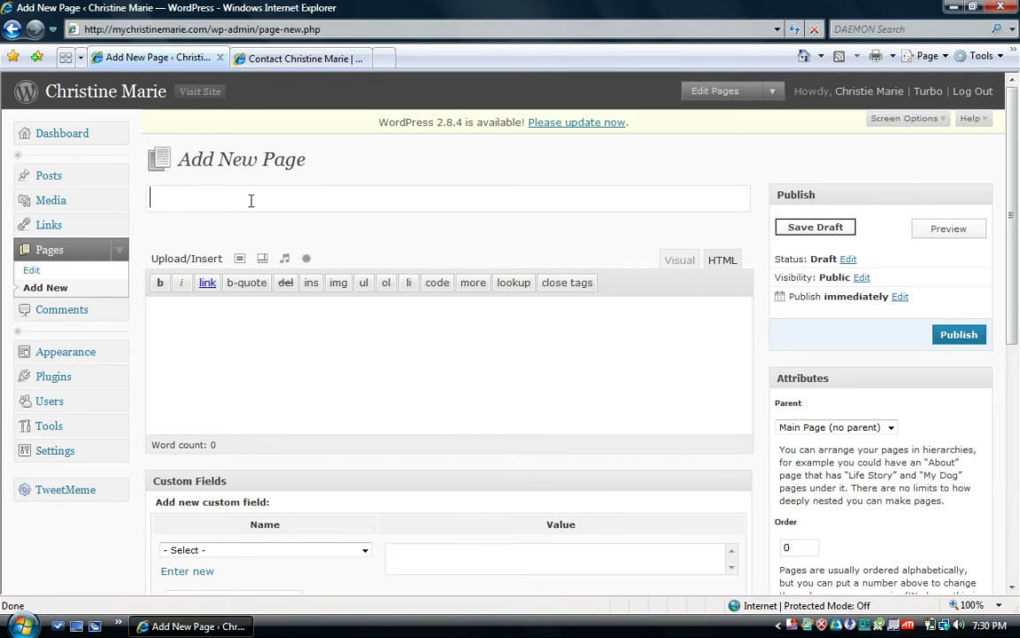
# Give the new page the title 'My Page' and the body text 'Content'.
pyautogui.write('My Page')
pyautogui.click(258, 328)
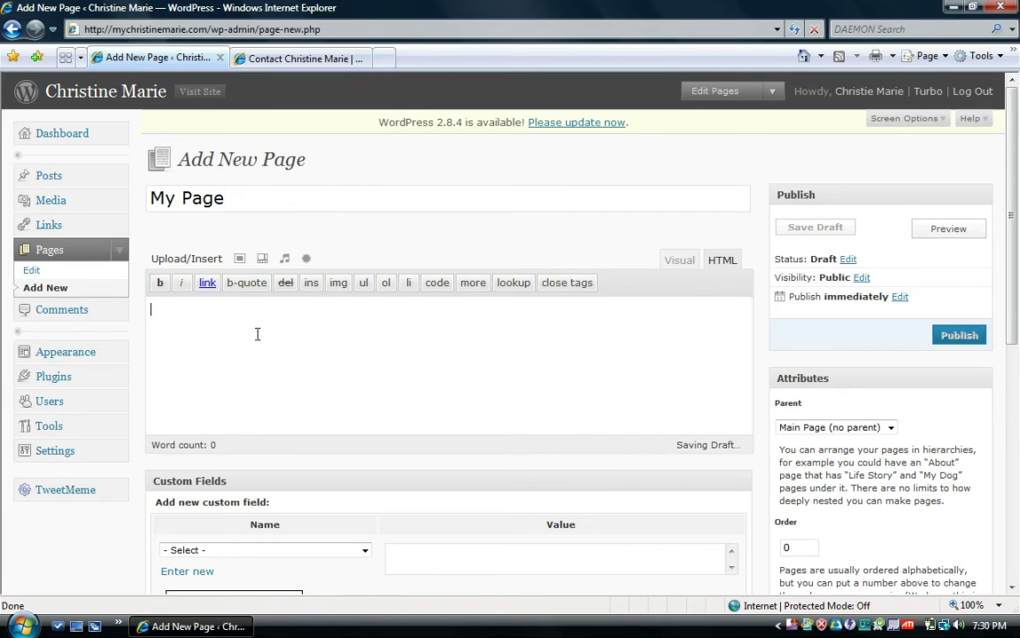
pyautogui.write('Content')
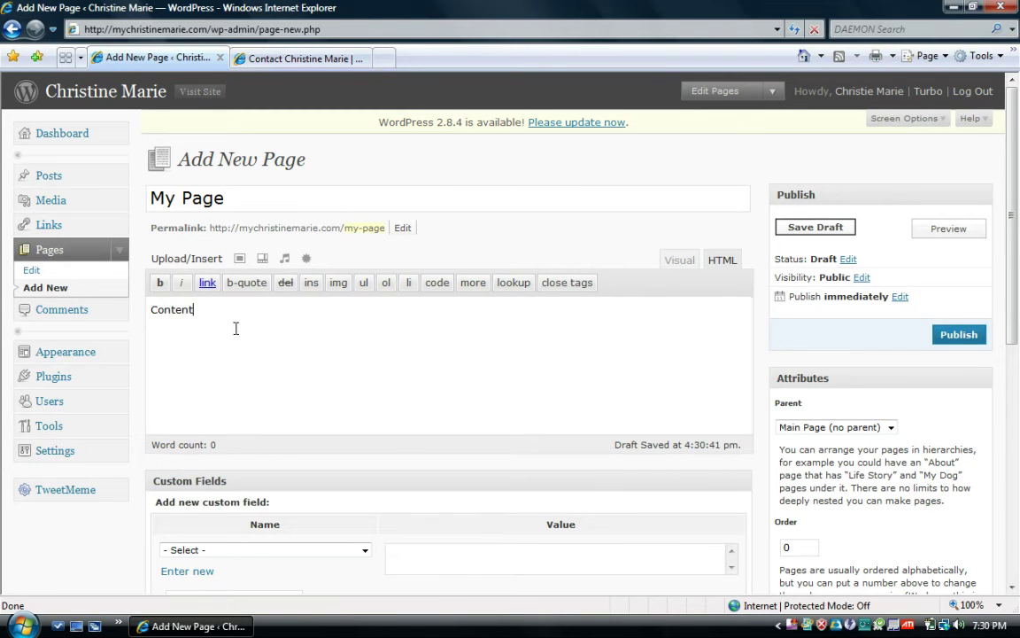
# Leave the page with no parent and page order 0.
pyautogui.scroll(-2, 598, 339)
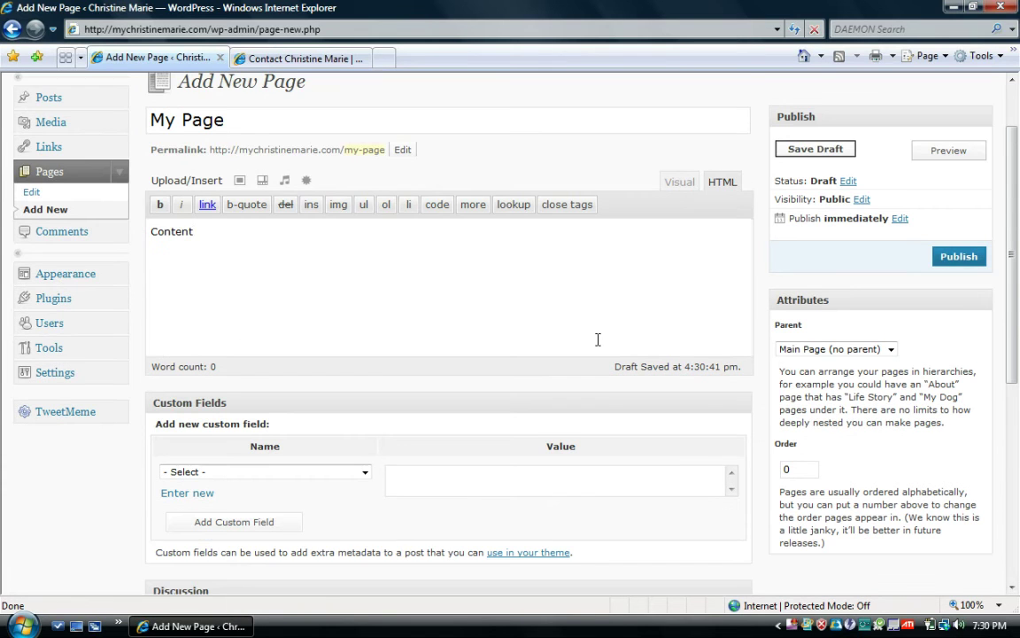
pyautogui.scroll(-2, 597, 339)
pyautogui.click(892, 271)
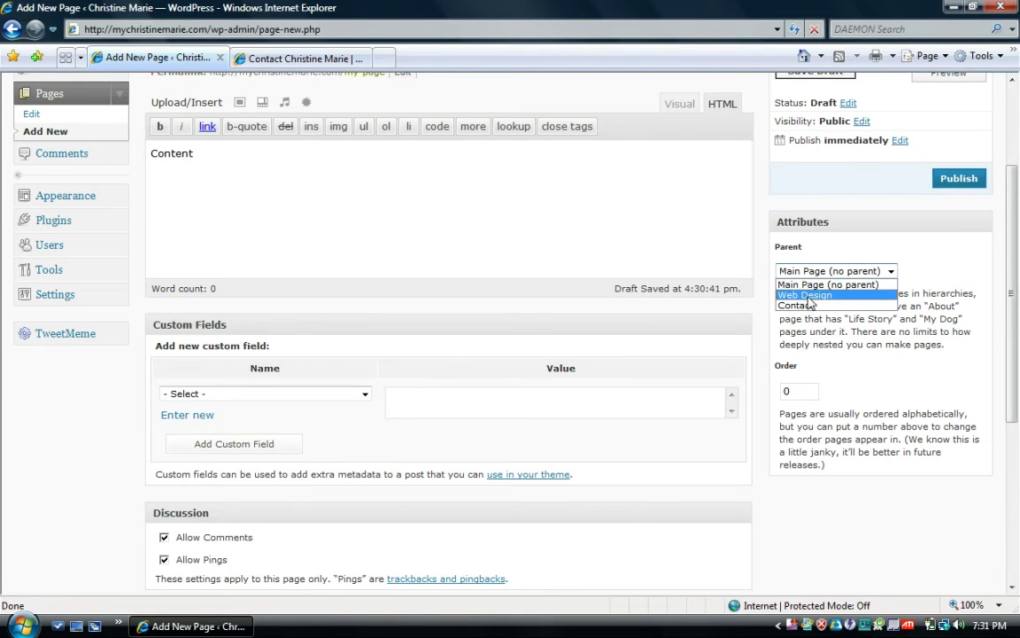
pyautogui.click(934, 244)
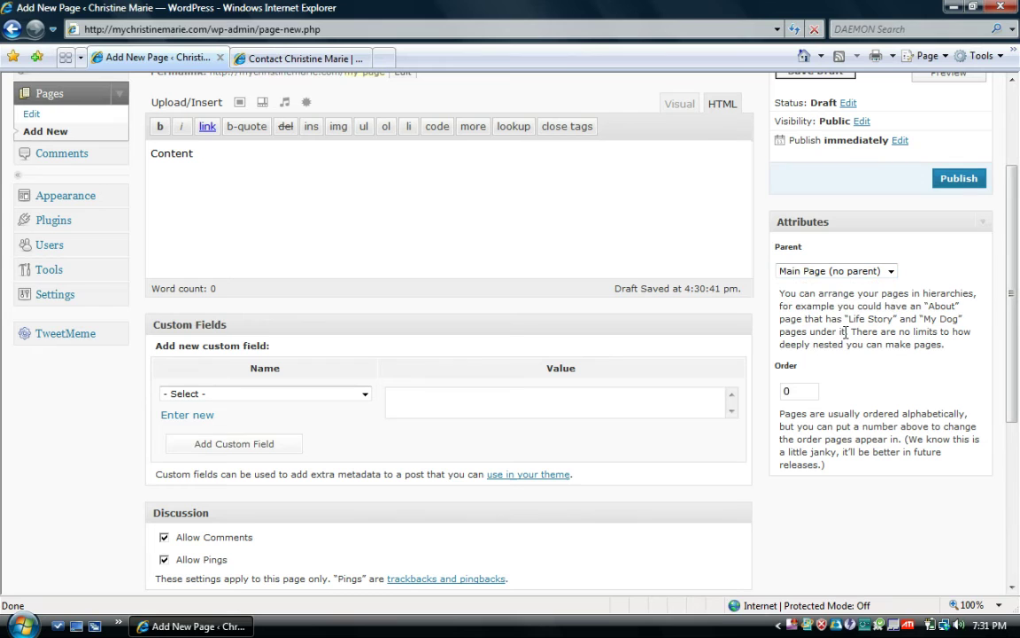
pyautogui.moveTo(794, 390); pyautogui.dragTo(779, 398)
pyautogui.click(785, 390)
pyautogui.moveTo(1012, 281); pyautogui.dragTo(1016, 204)
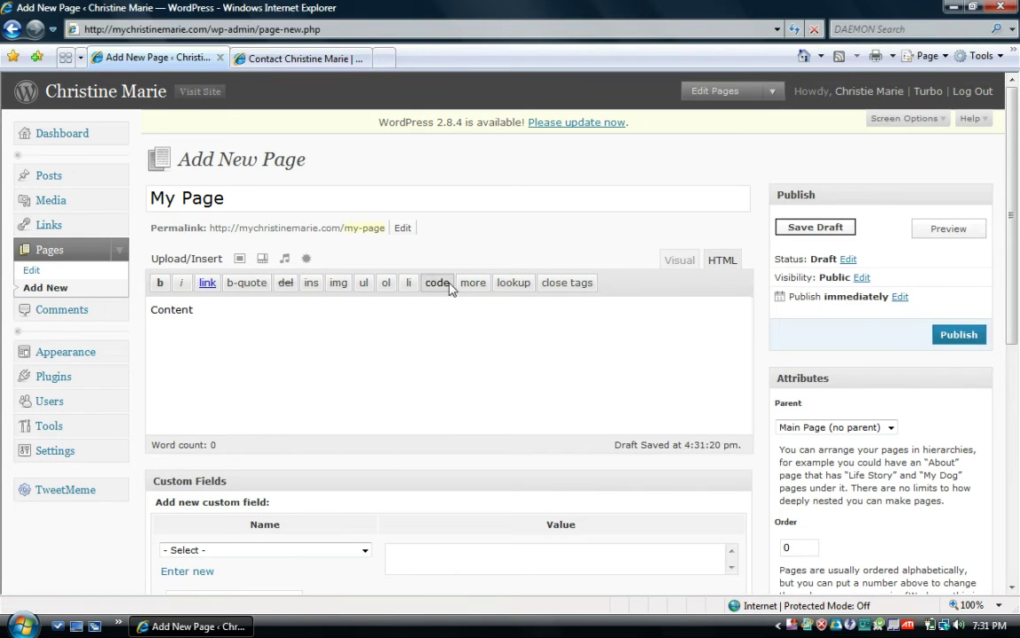
# Delete the My Page draft from the All Pages list and confirm.
pyautogui.click(34, 273)
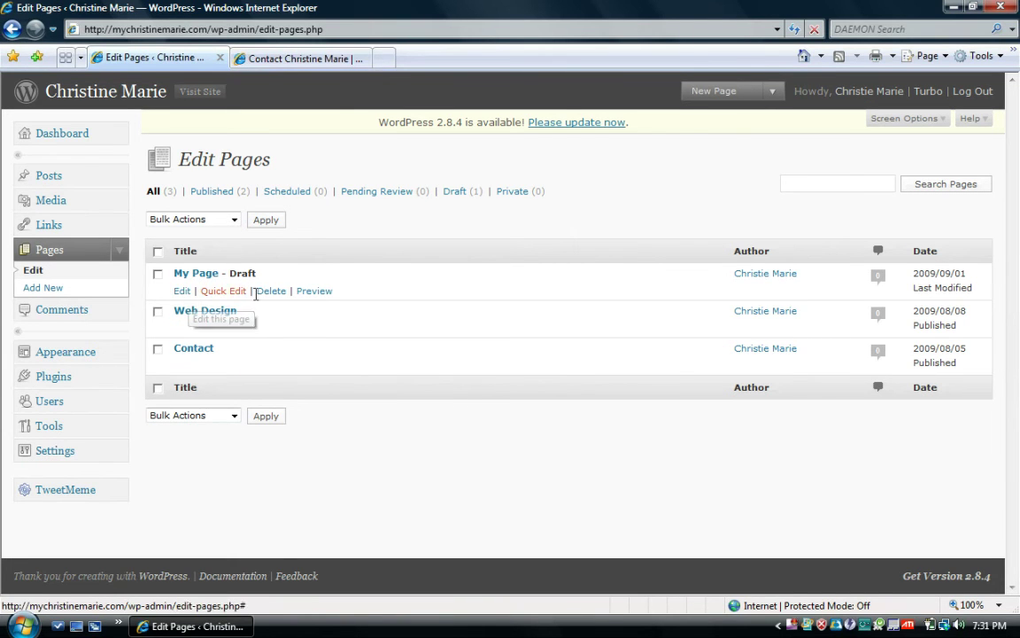
pyautogui.click(271, 292)
pyautogui.click(523, 371)
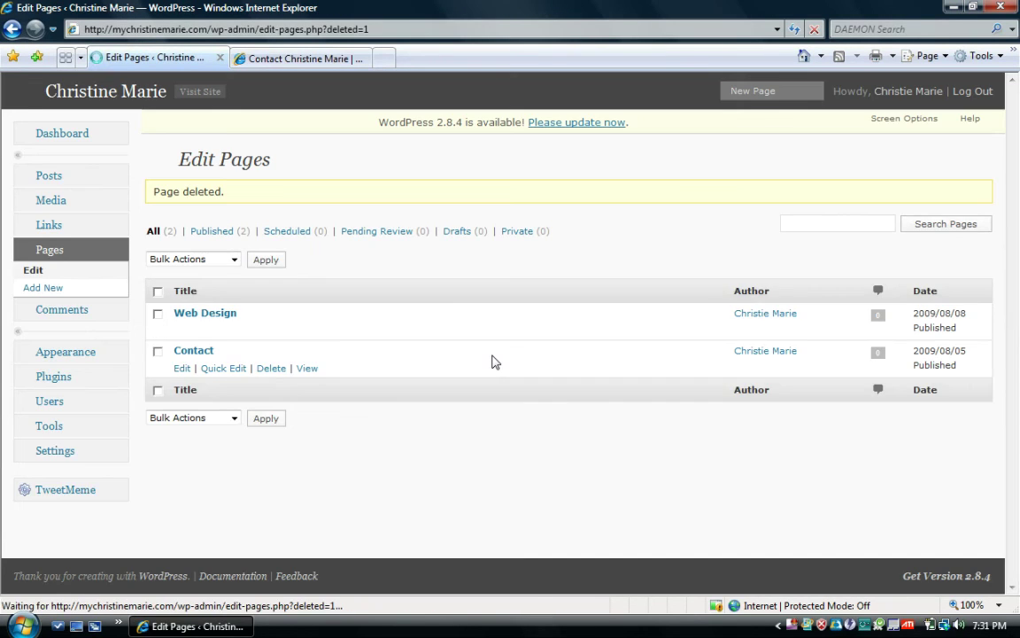
# Go from the Pages menu to Settings > Reading.
pyautogui.click(122, 253)
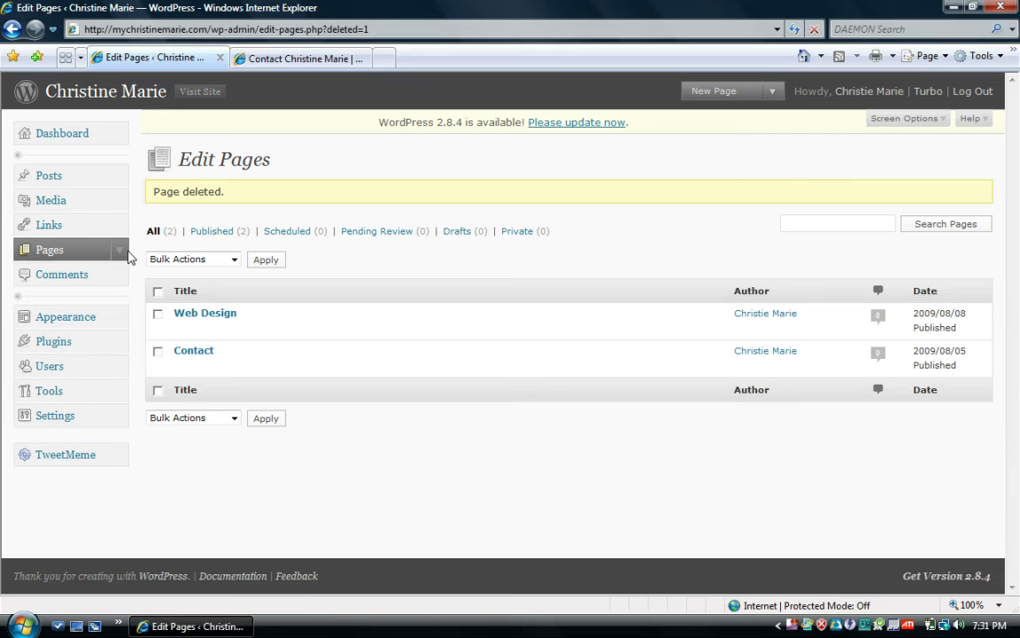
pyautogui.click(120, 422)
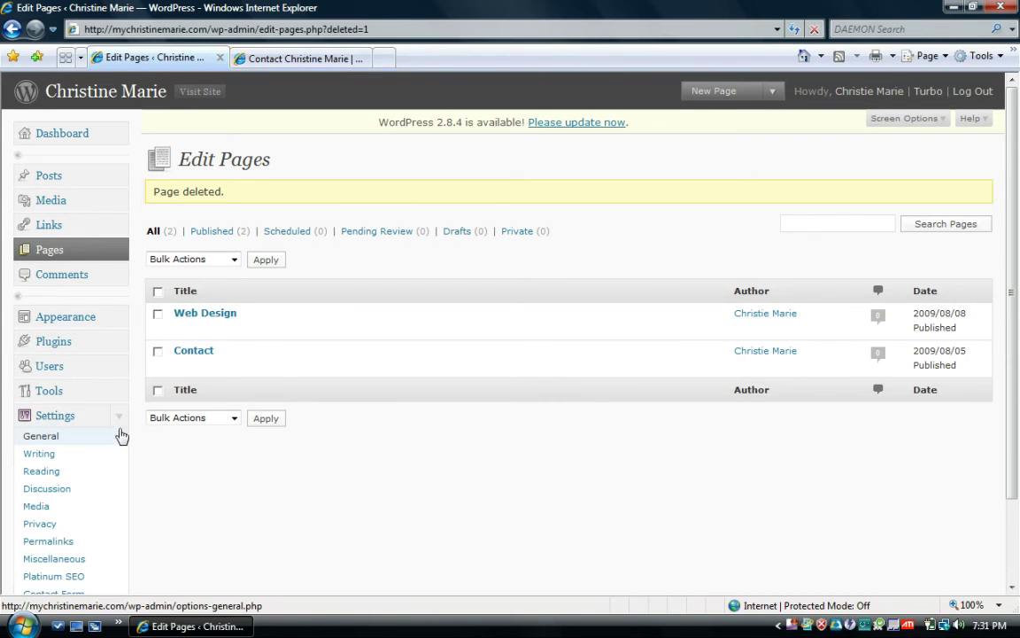
pyautogui.scroll(-2, 102, 445)
pyautogui.click(39, 393)
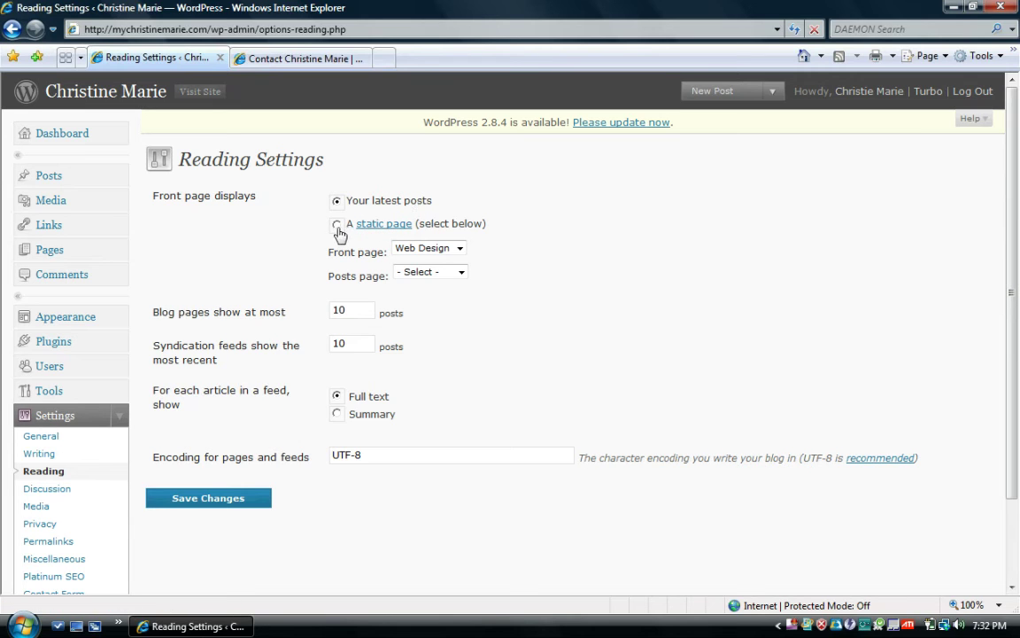
# Set the front page to display 'Your latest posts' and save the changes.
pyautogui.click(459, 249)
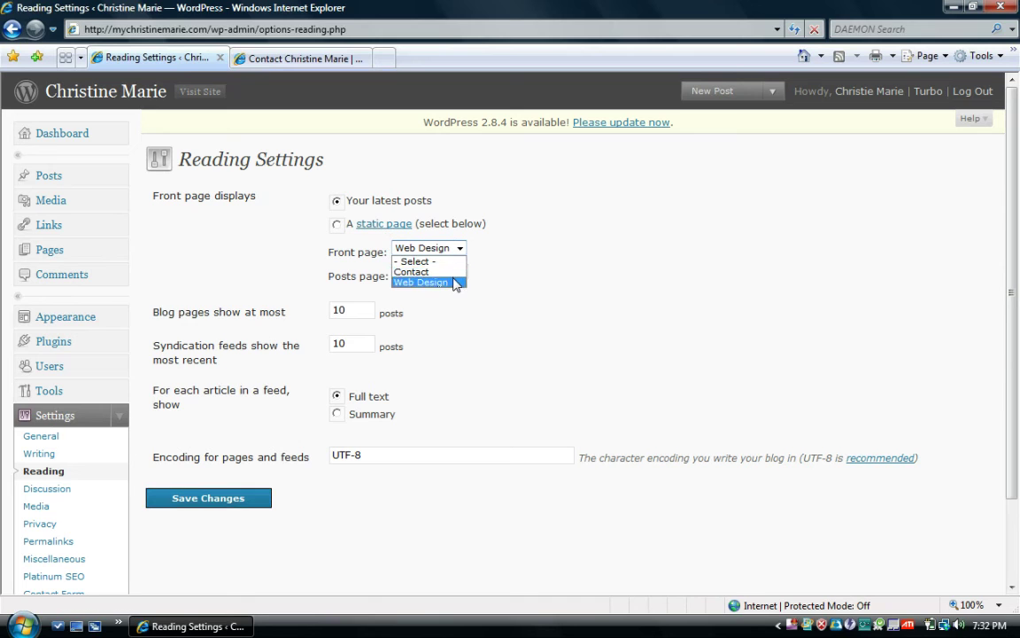
pyautogui.click(337, 203)
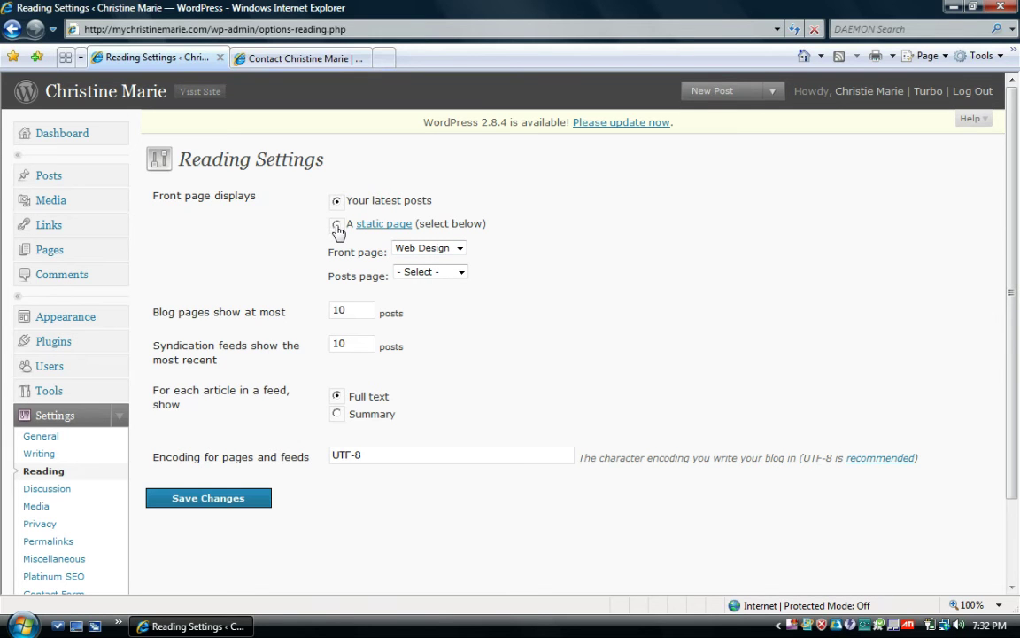
pyautogui.click(336, 225)
pyautogui.click(459, 249)
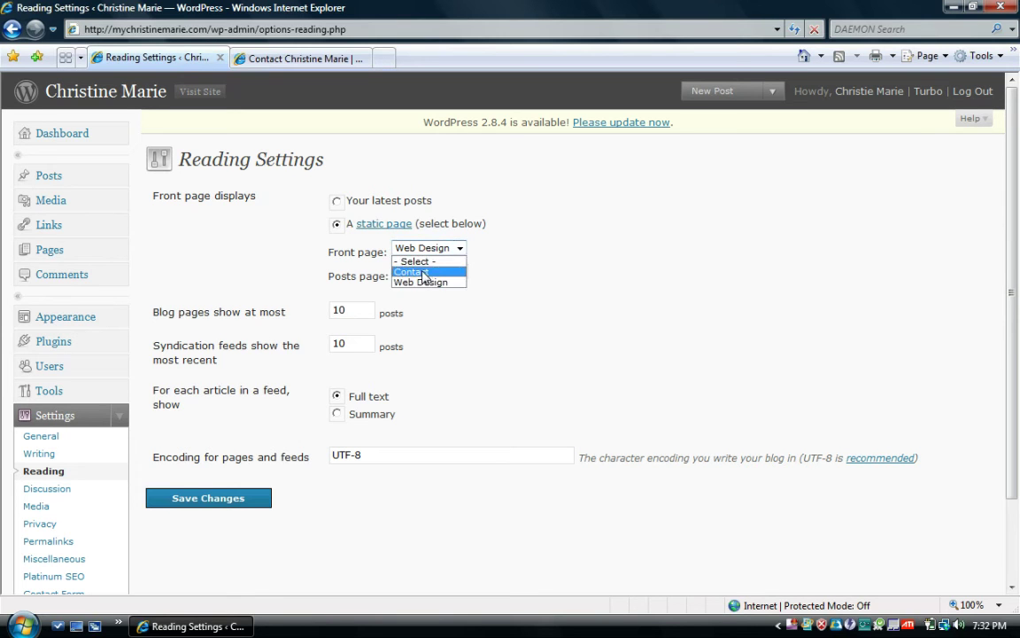
pyautogui.click(551, 254)
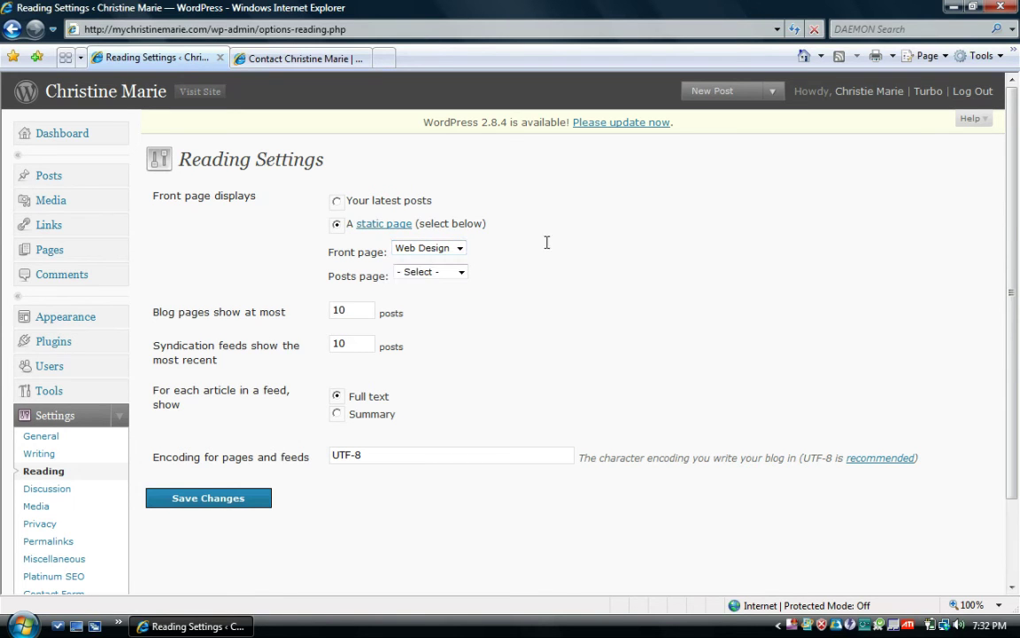
pyautogui.click(337, 203)
pyautogui.click(210, 498)
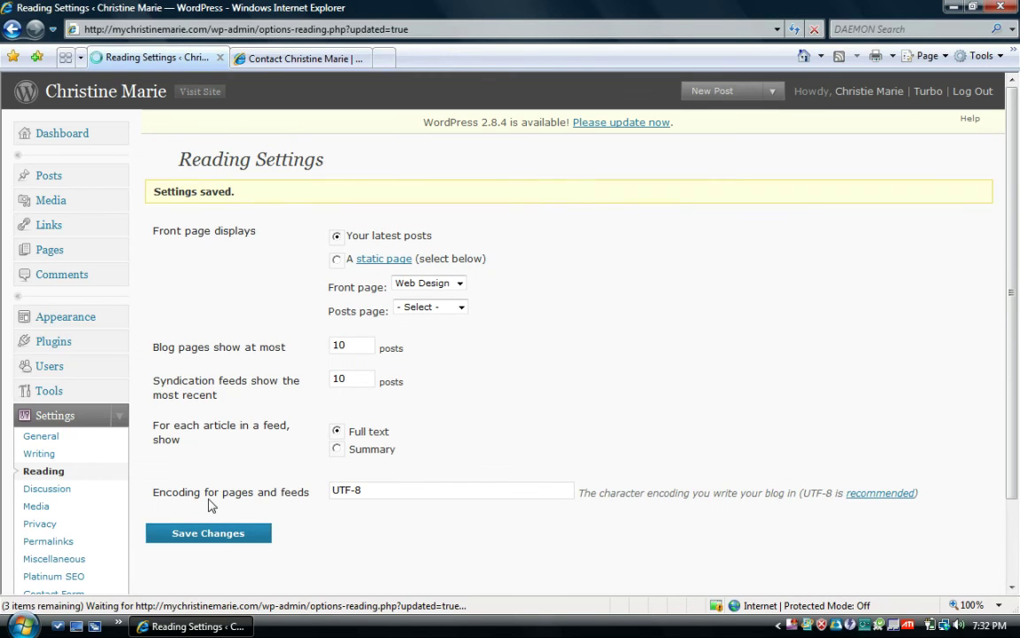
# Start a new post titled 'My Blog' with body text 'Content'.
pyautogui.click(120, 416)
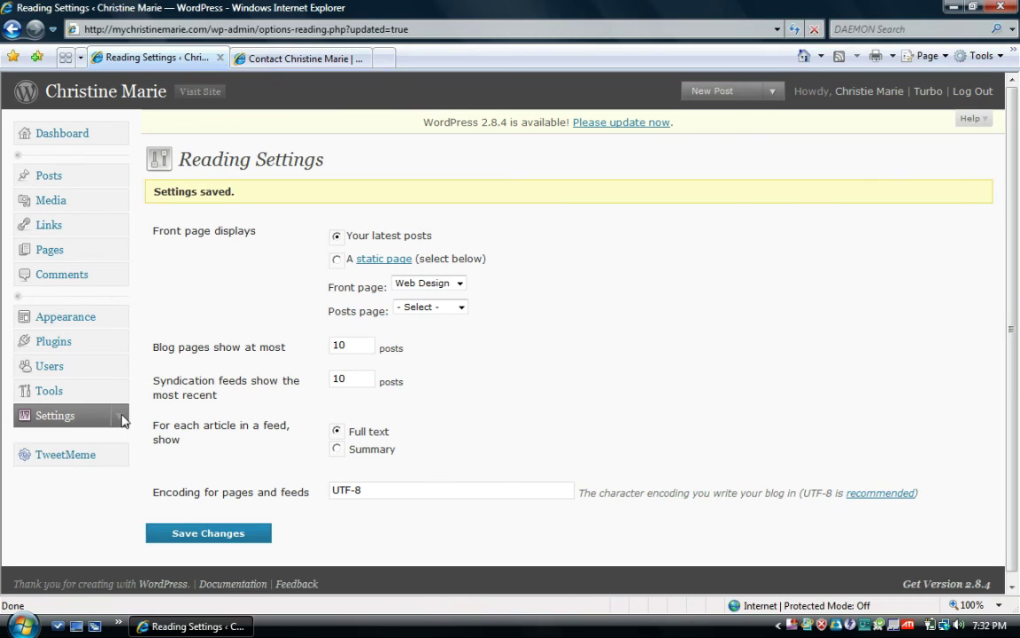
pyautogui.scroll(-1, 132, 417)
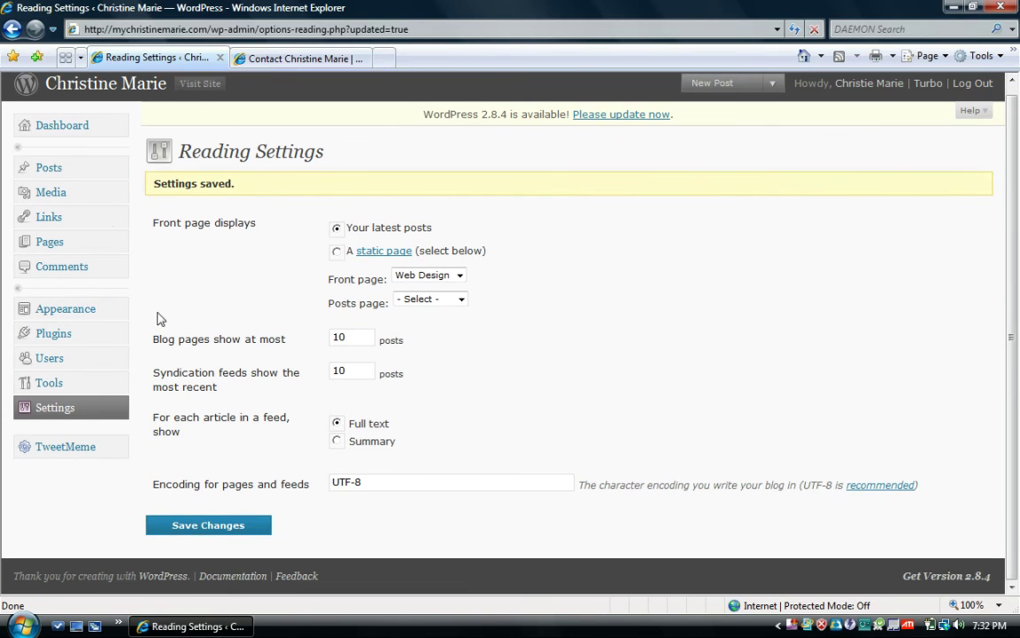
pyautogui.click(120, 174)
pyautogui.click(69, 208)
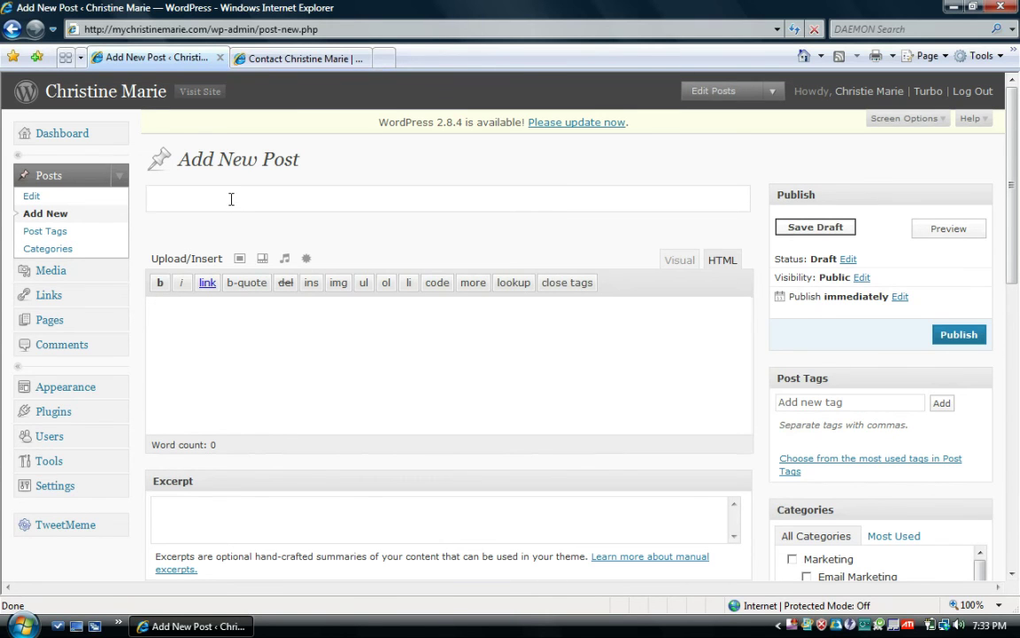
pyautogui.write('My Blog')
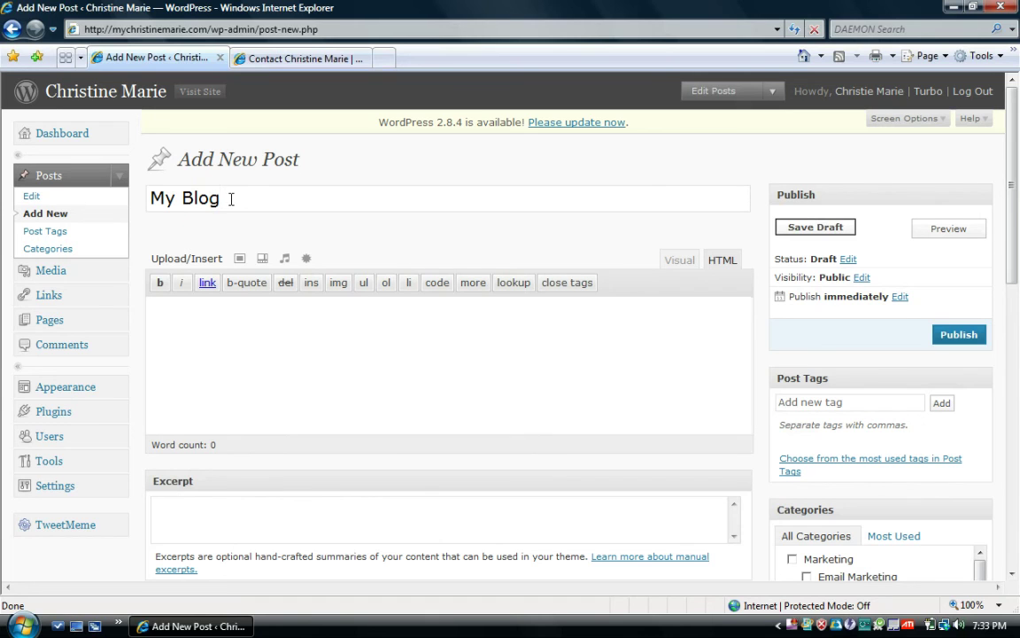
pyautogui.click(259, 382)
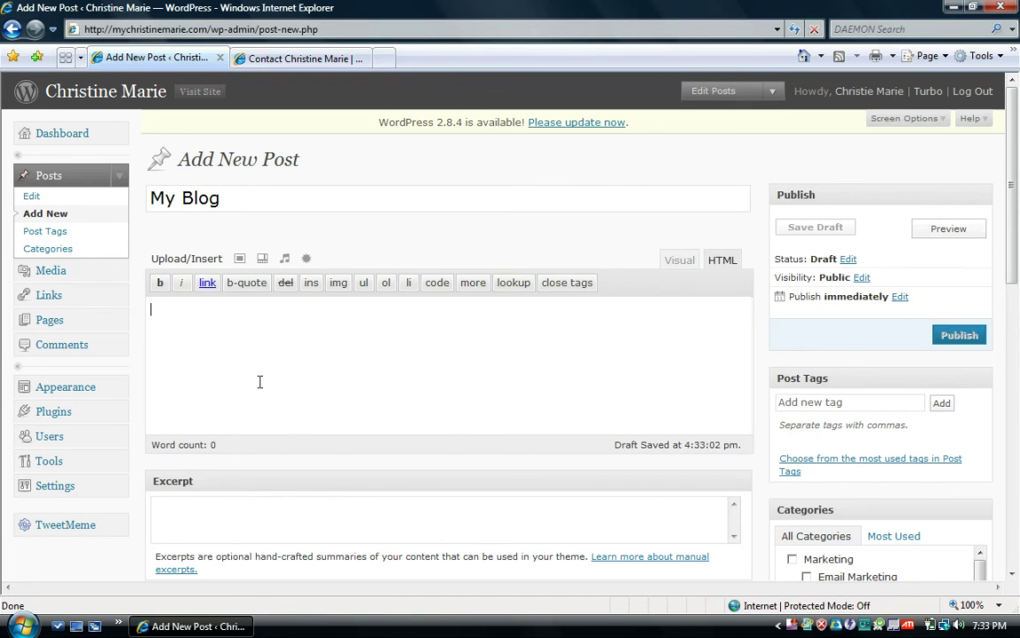
pyautogui.write('Content')
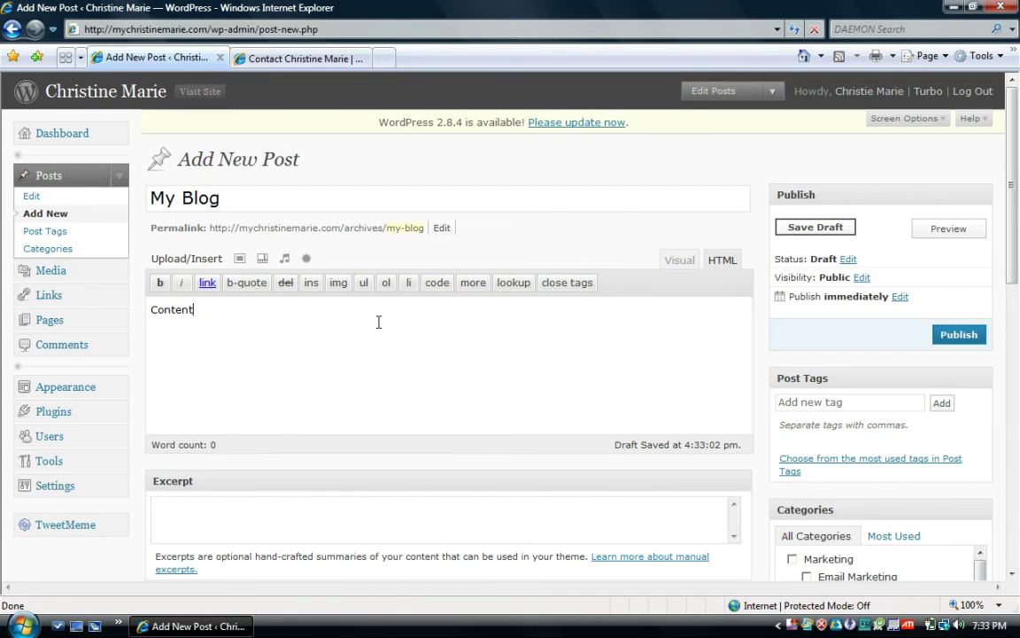
# Show the most used tags and prepare to enter a new tag.
pyautogui.scroll(-2, 575, 331)
pyautogui.scroll(-3, 574, 330)
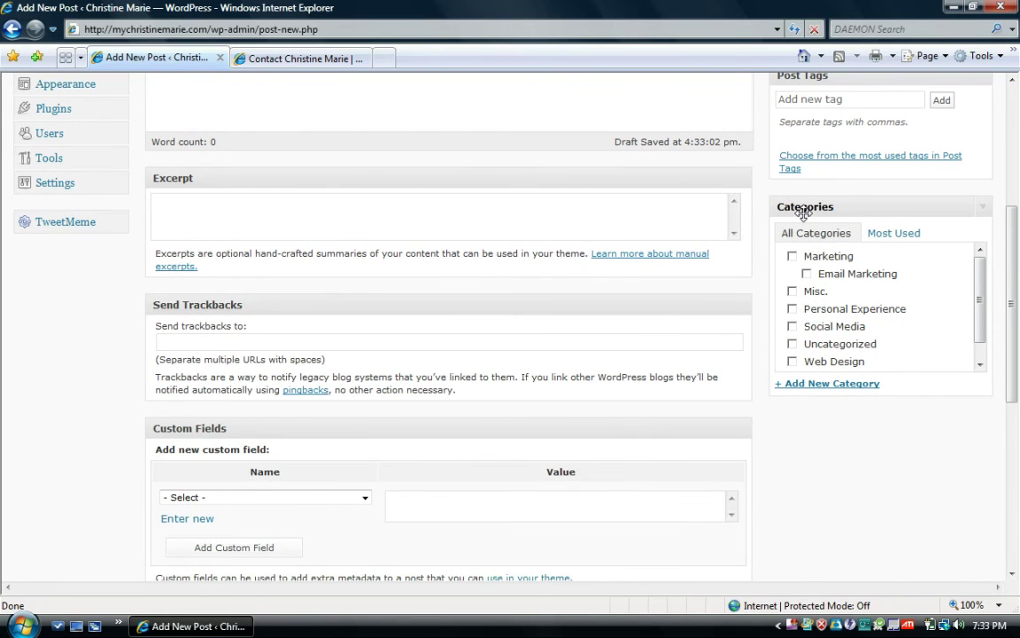
pyautogui.scroll(1, 806, 211)
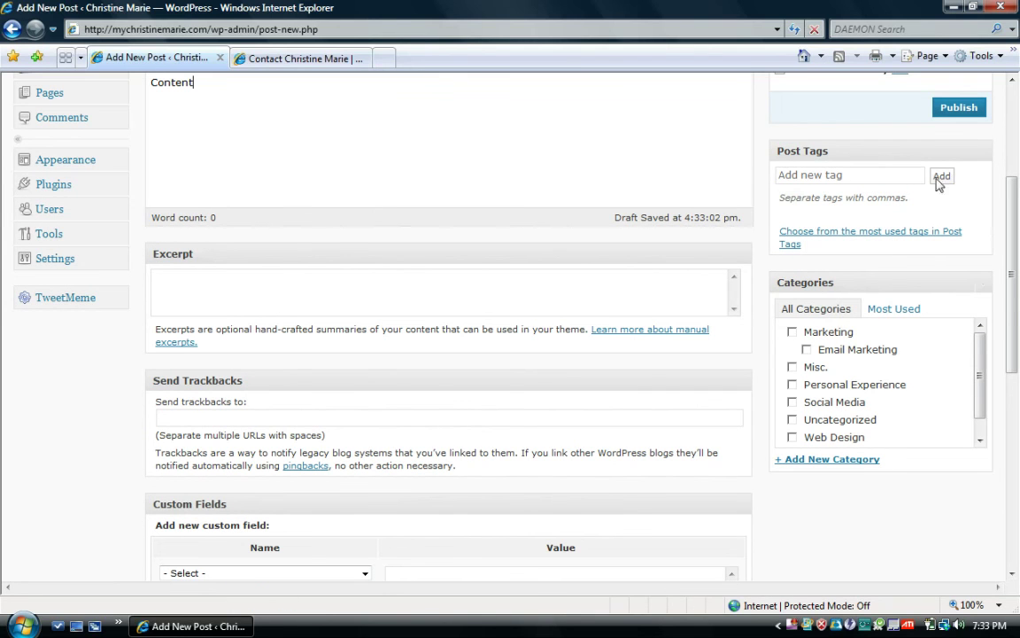
pyautogui.click(891, 237)
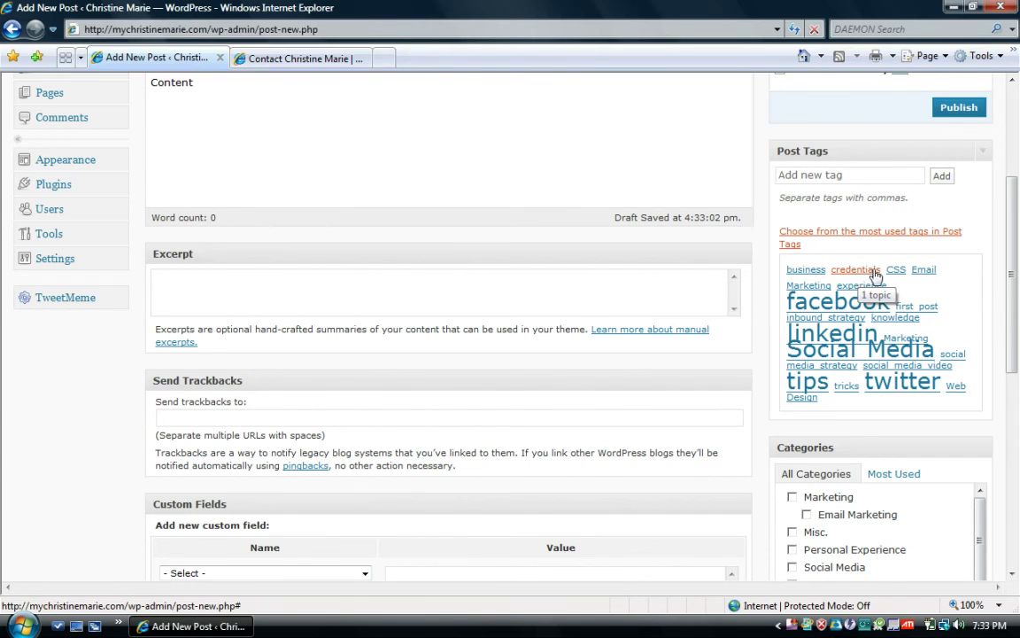
pyautogui.click(813, 176)
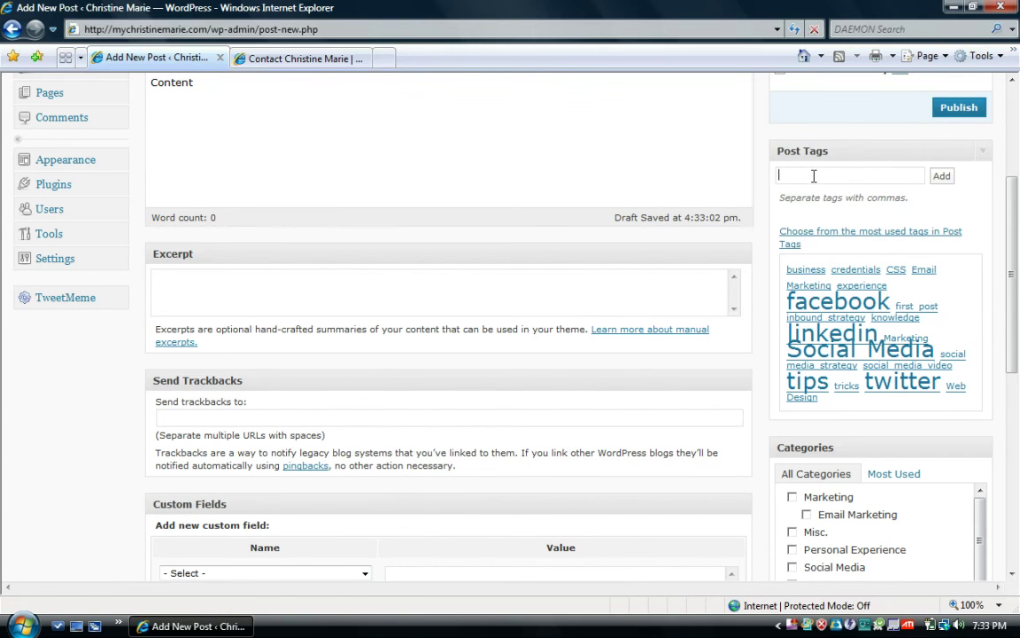
pyautogui.scroll(-5, 813, 175)
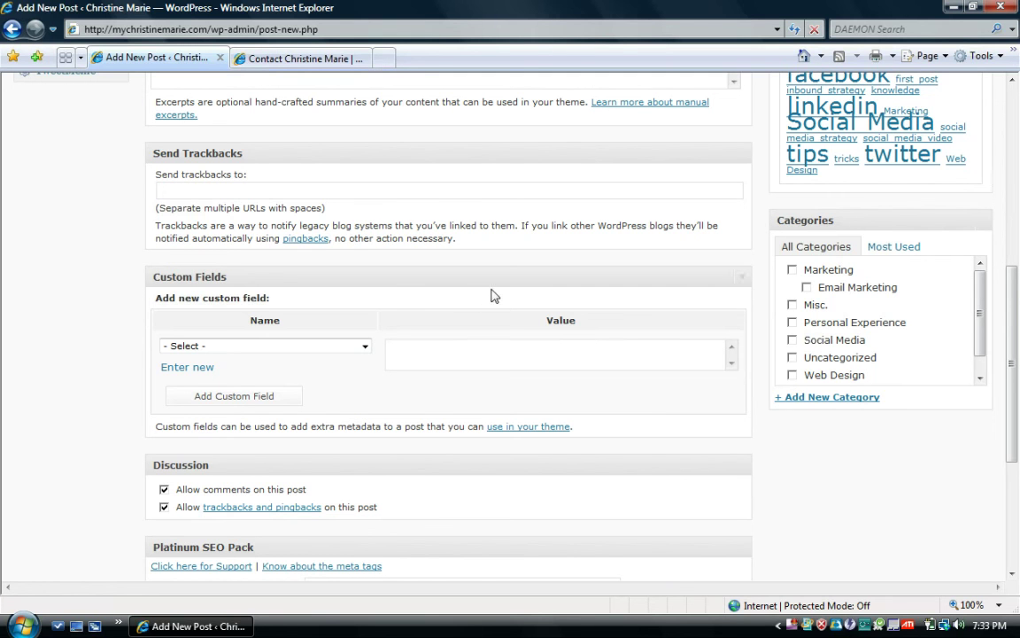
pyautogui.scroll(5, 492, 292)
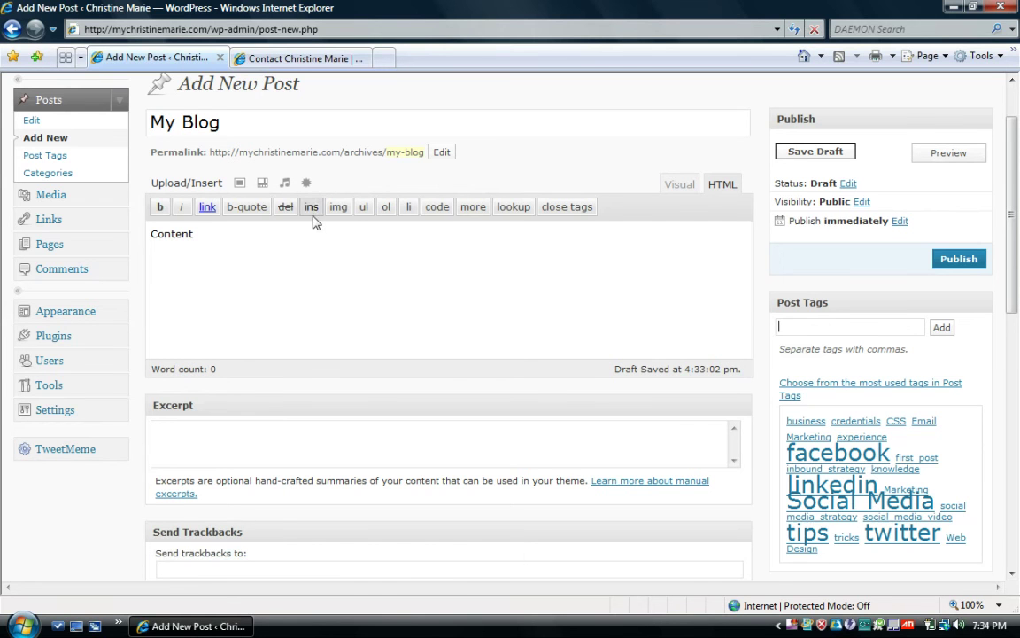
# Leave the editor for the posts list and delete the My Blog draft.
pyautogui.click(29, 121)
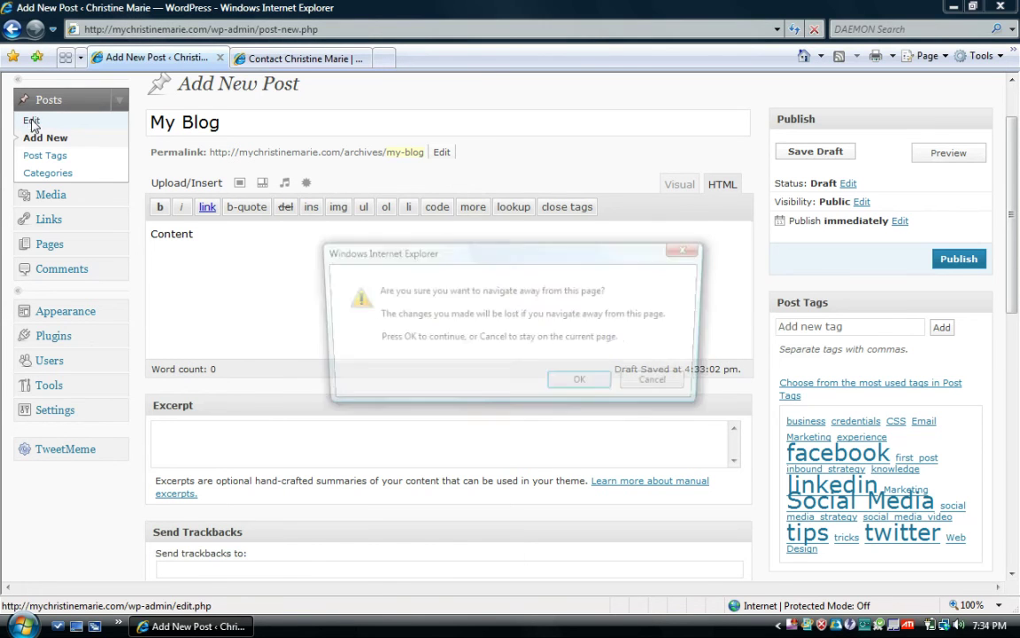
pyautogui.click(584, 385)
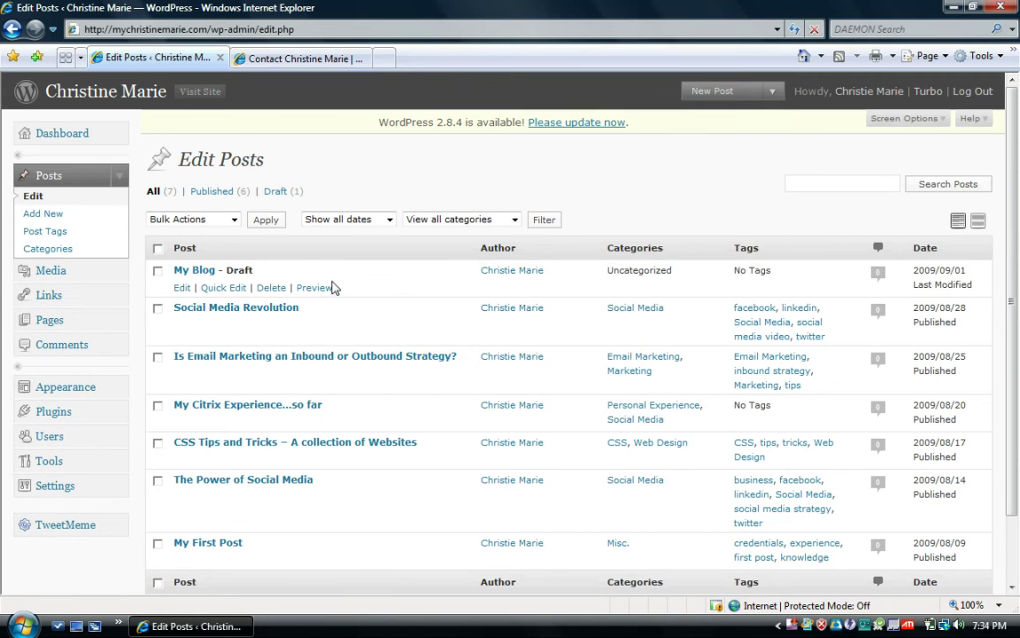
pyautogui.scroll(-2, 276, 292)
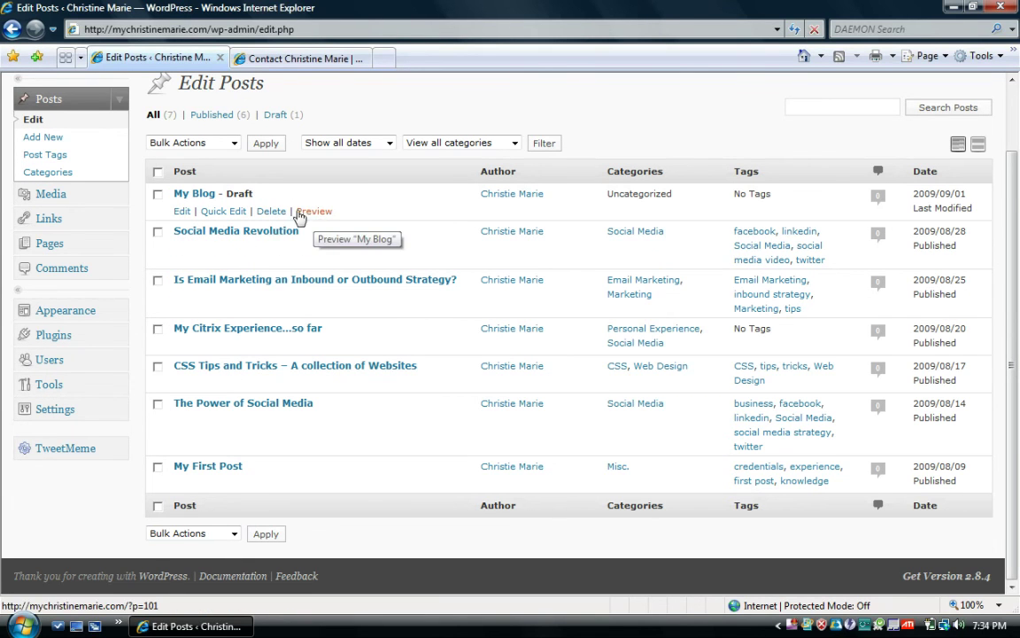
pyautogui.click(269, 215)
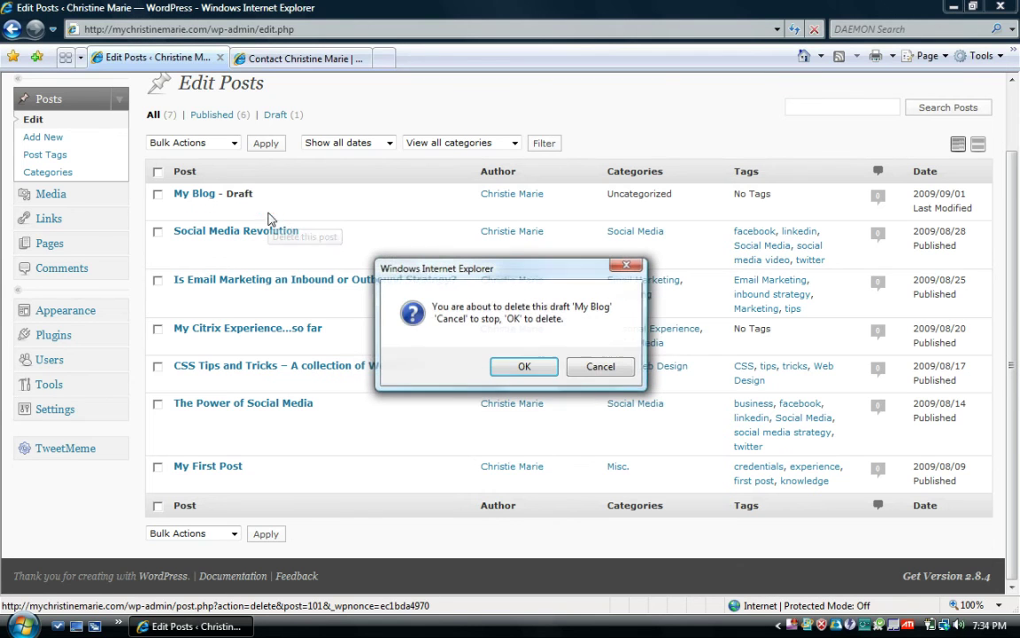
pyautogui.click(520, 369)
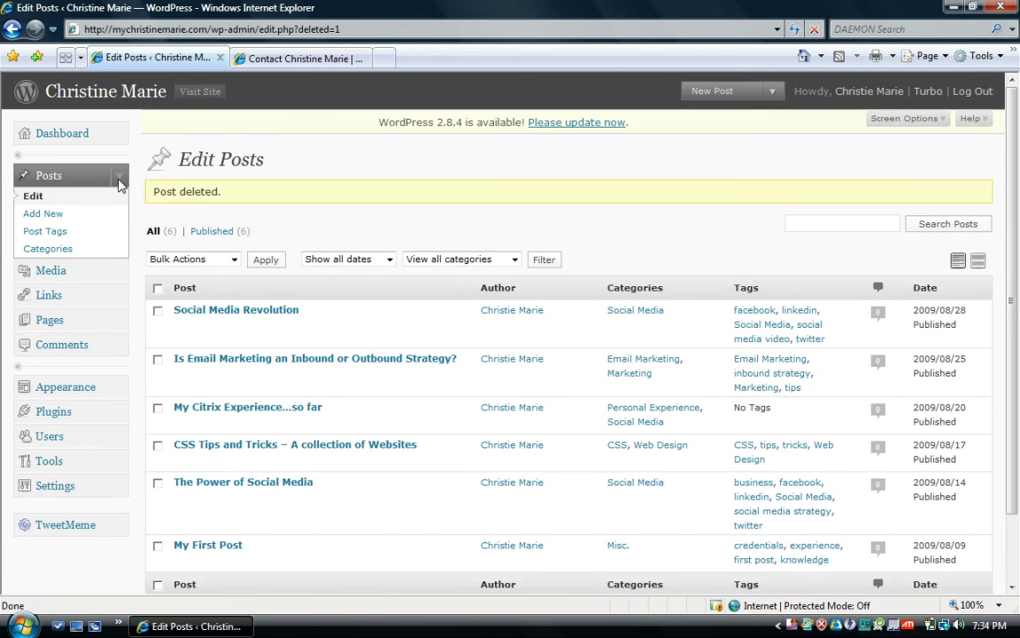
pyautogui.click(120, 180)
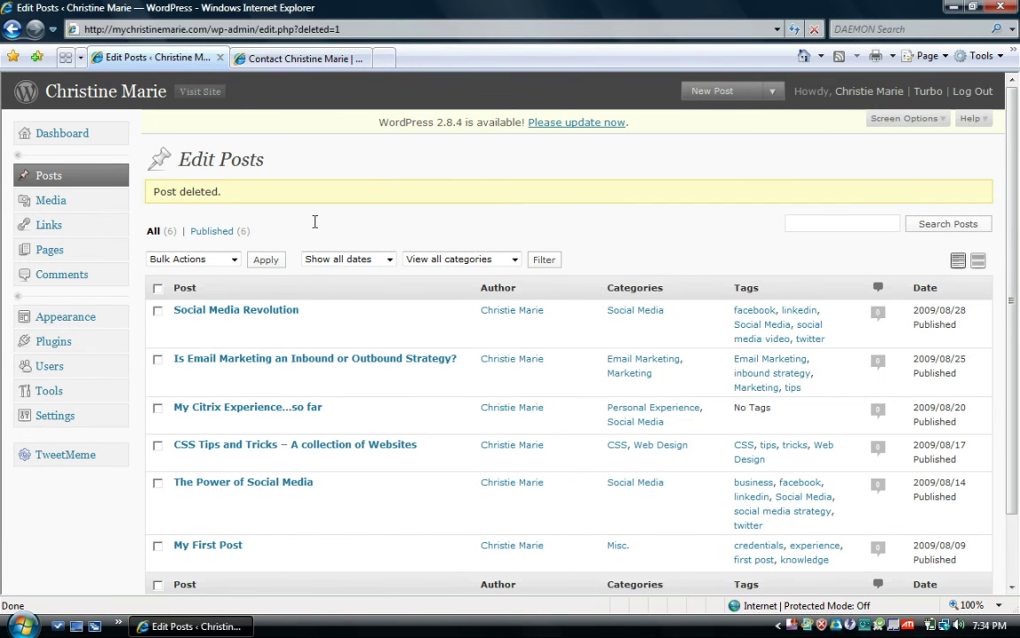